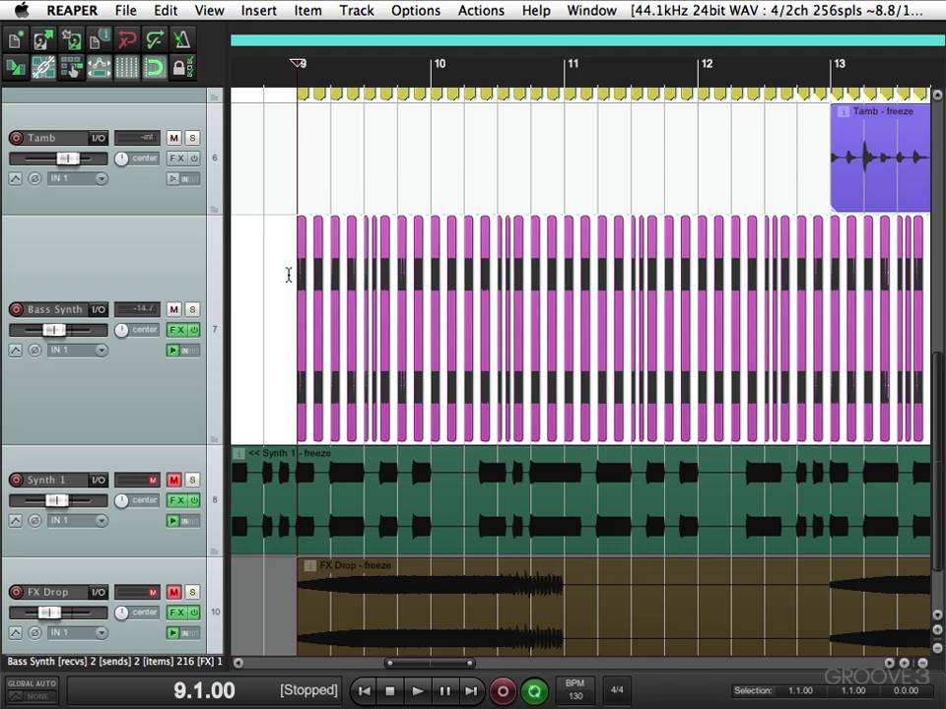
Play the arrangement, then audition the Bass Synth track soloed and unsolo it
key("space")
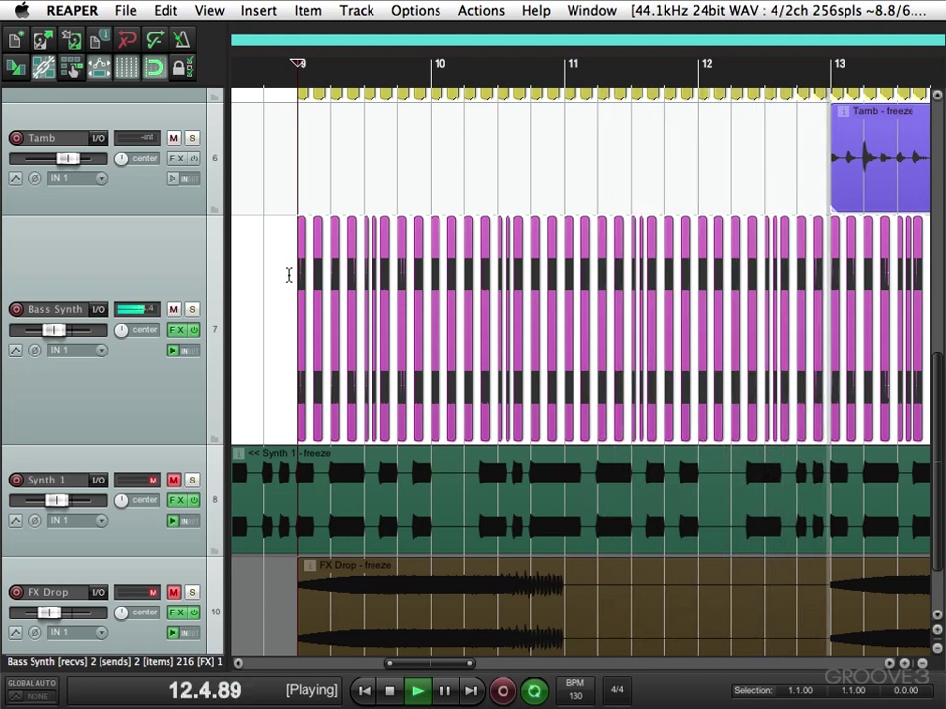
key("space")
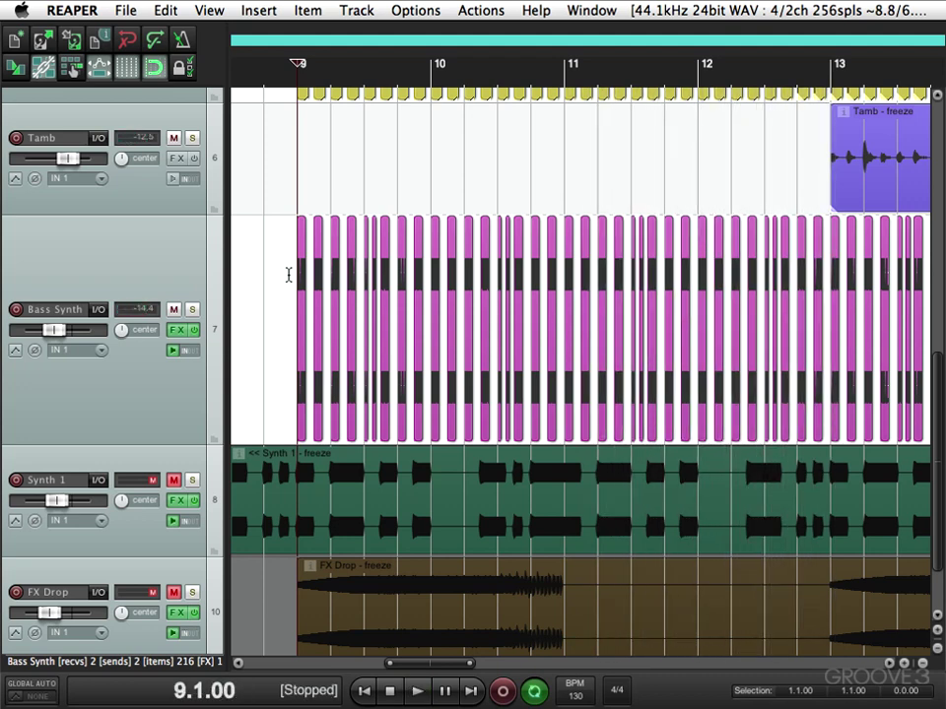
left_click(193, 310)
key("space")
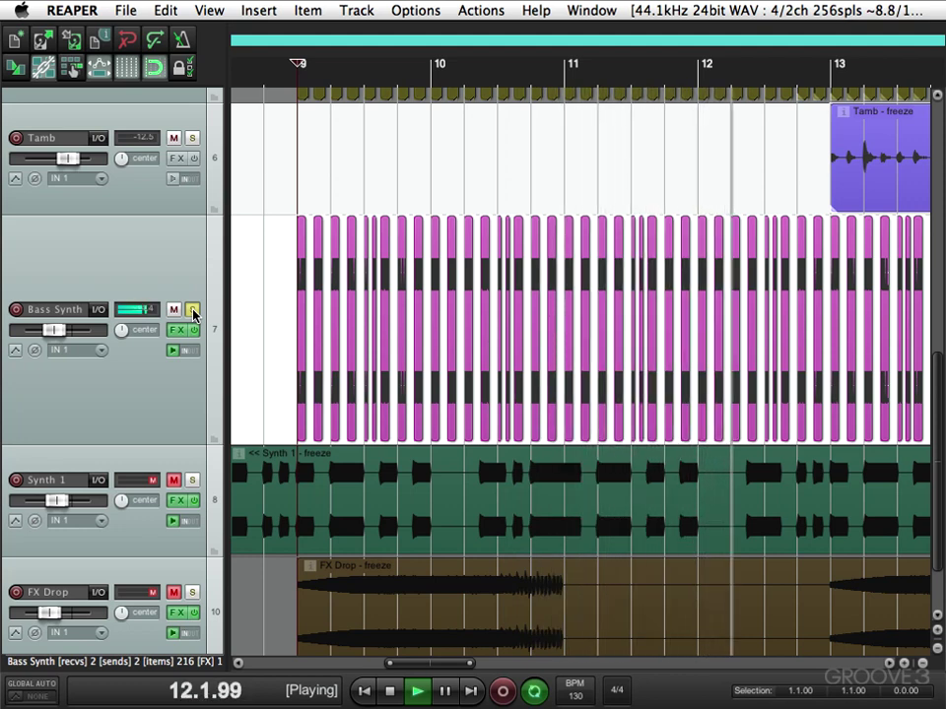
key("space")
left_click(193, 311)
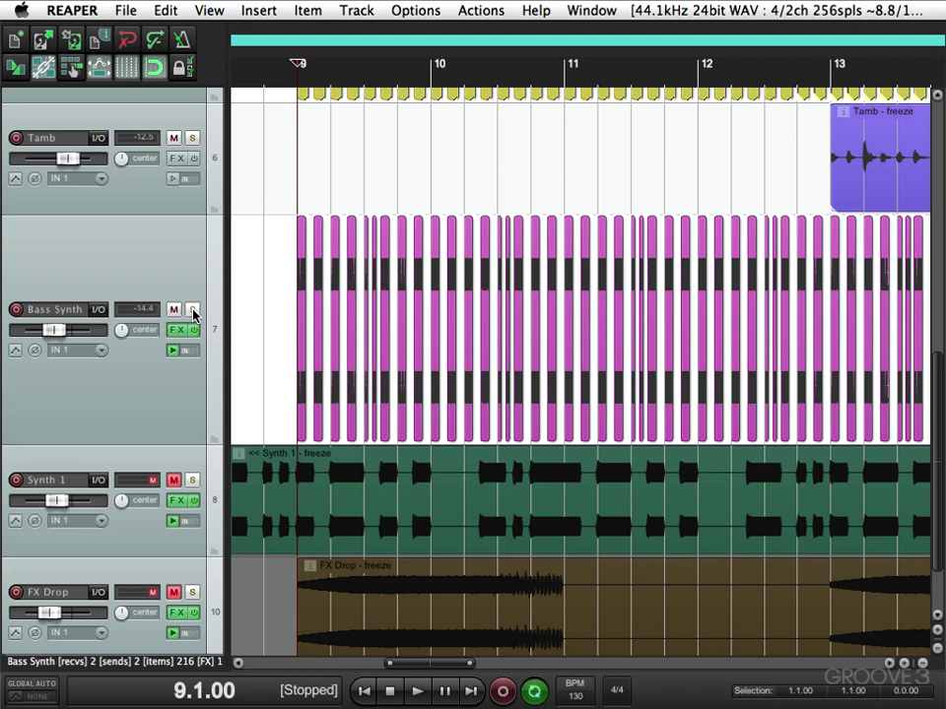
Add the JS: Utility/volume_pan plugin after ReaEQ in the Bass Synth effects chain
left_click(181, 332)
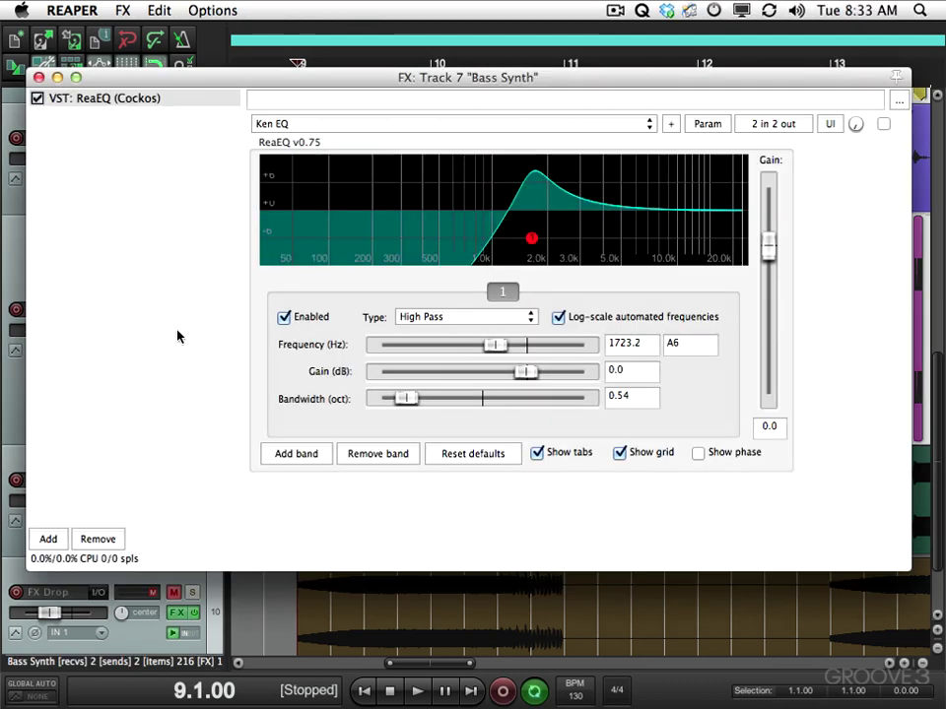
left_click(52, 538)
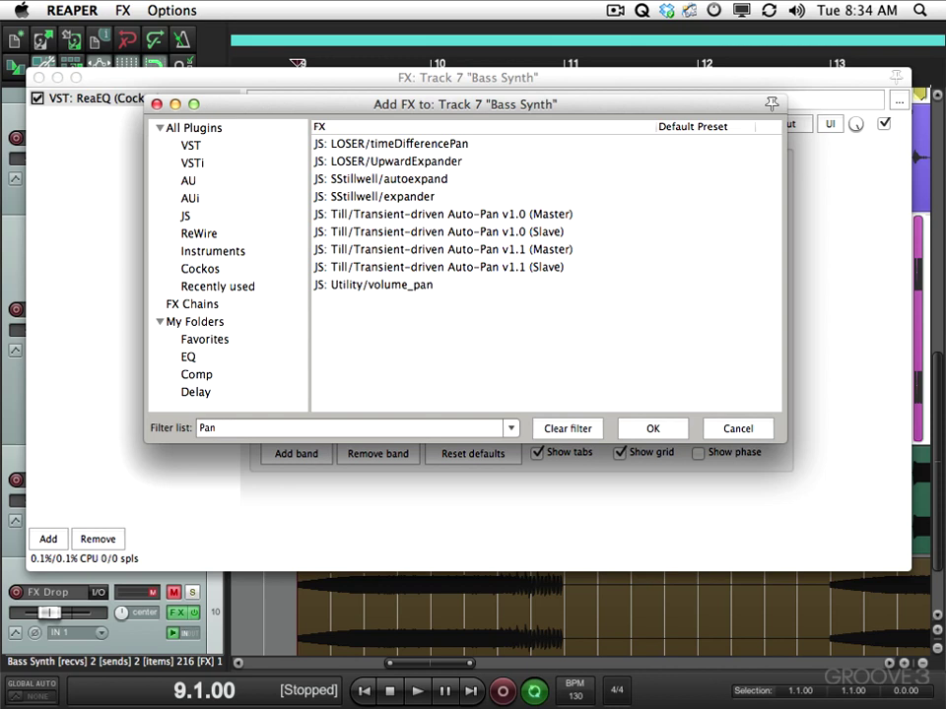
left_click(401, 284)
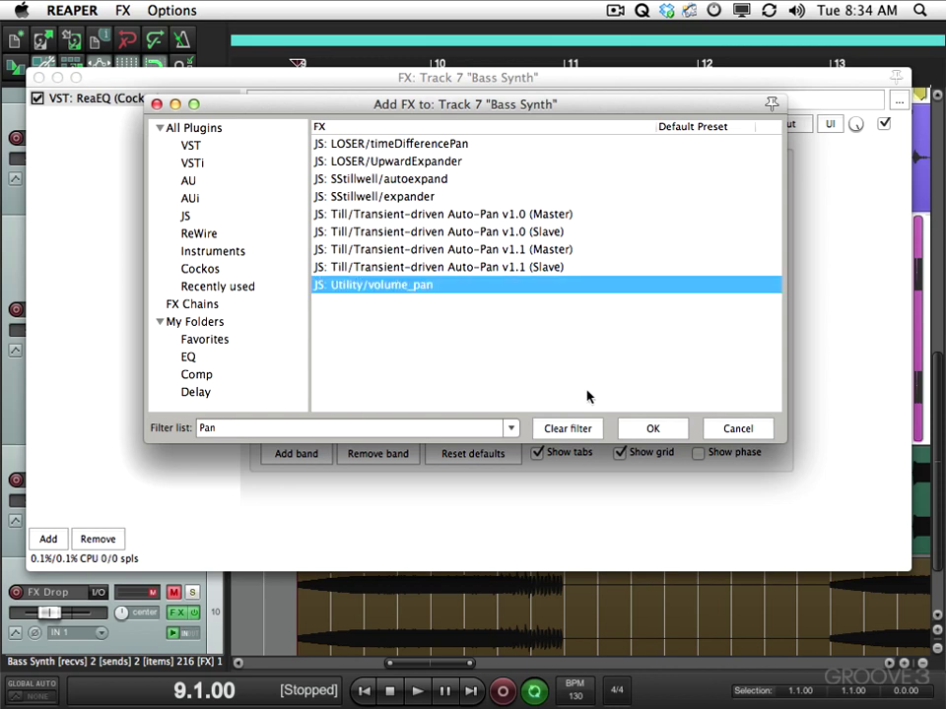
left_click(653, 429)
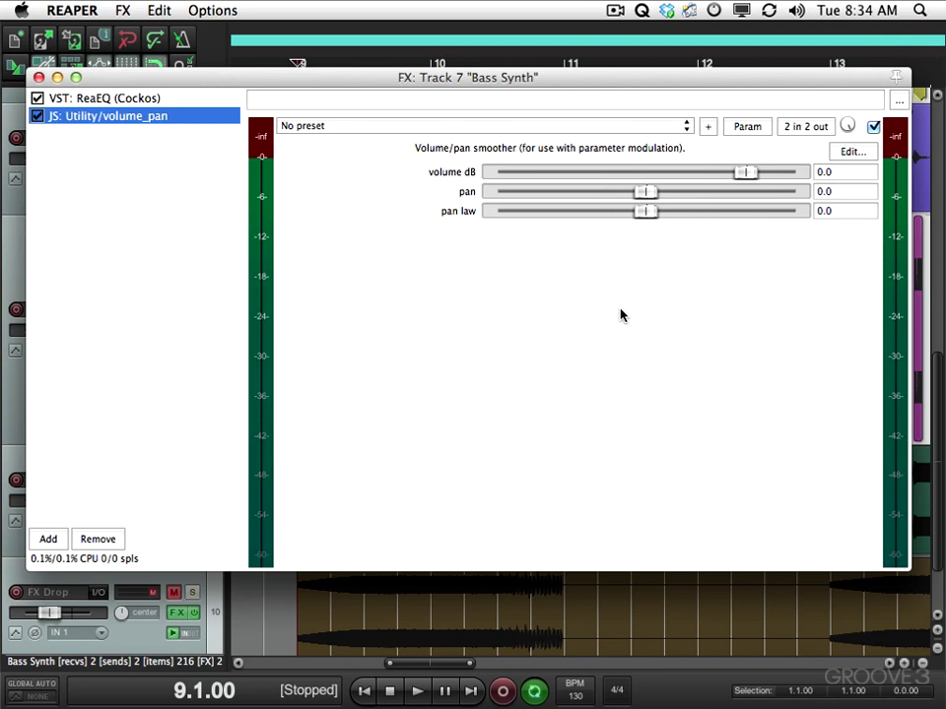
Enable parameter modulation for volume_pan's pan parameter from the Param menu
left_click(645, 192)
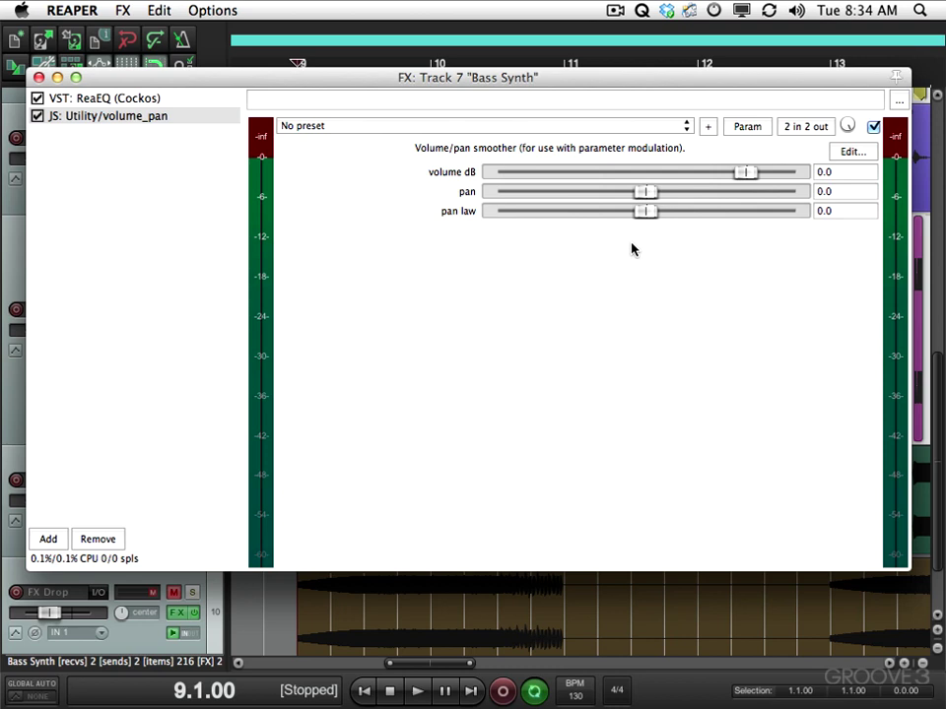
left_click(747, 126)
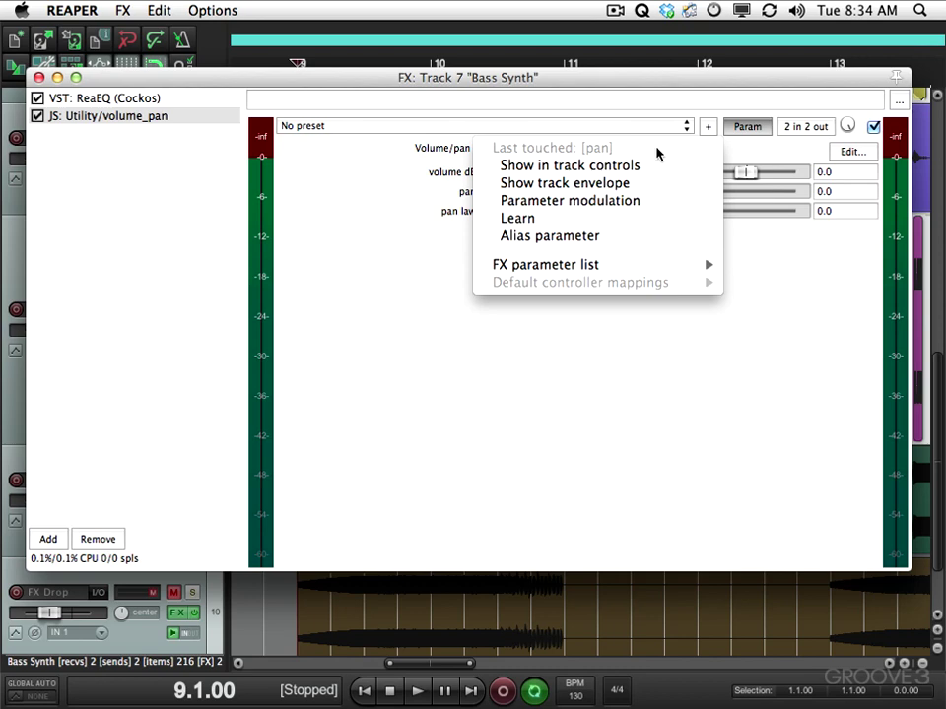
left_click(658, 202)
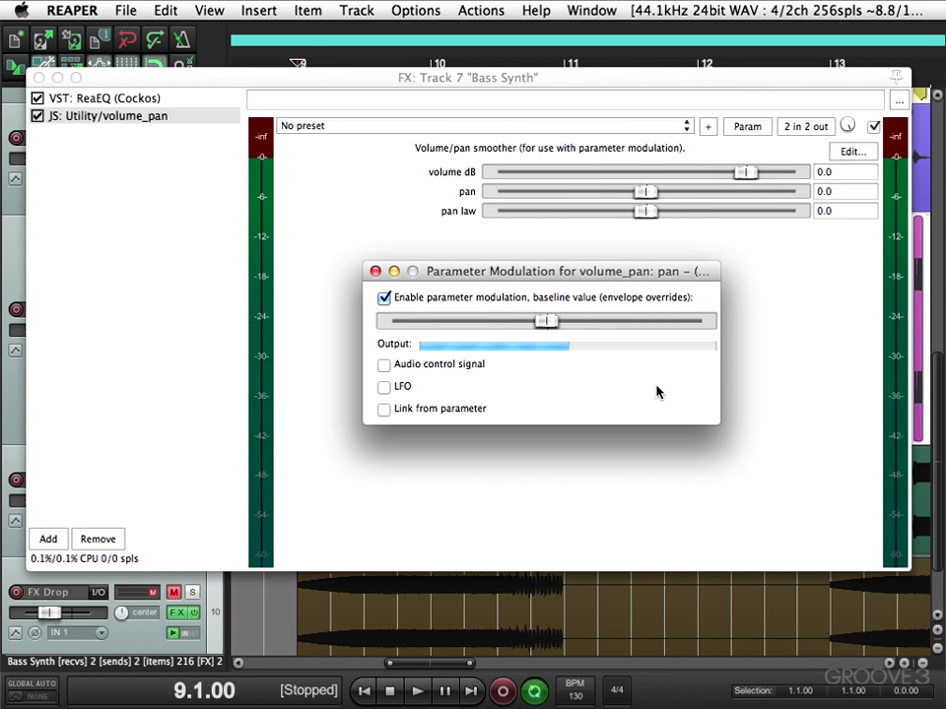
Turn on a 1 Hz sine LFO for pan with the baseline fully left, and audition it
left_click(384, 390)
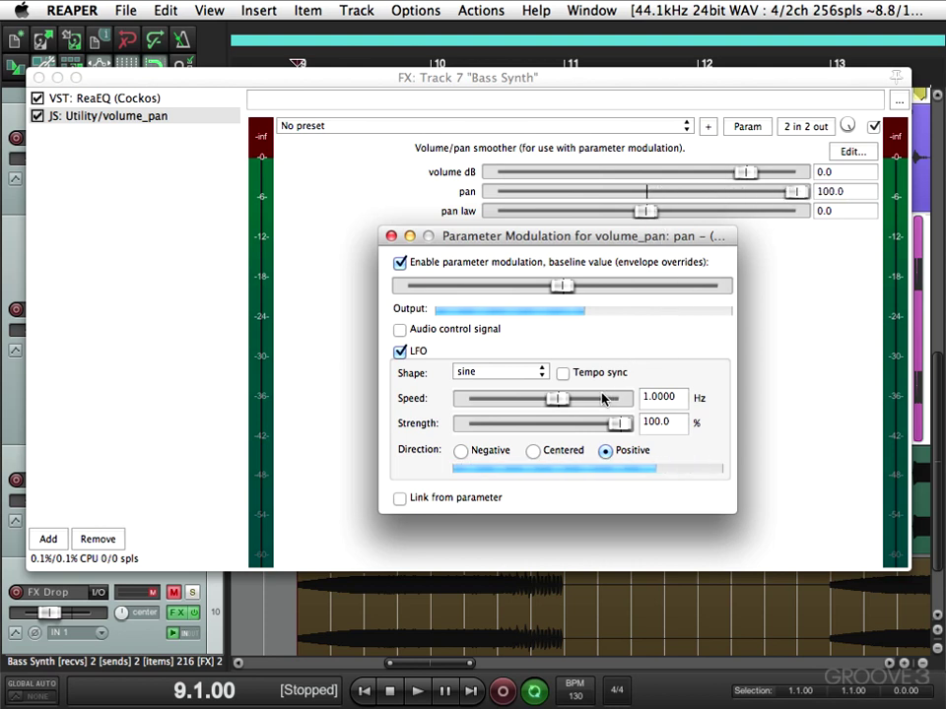
left_click_drag(563, 286, 404, 287)
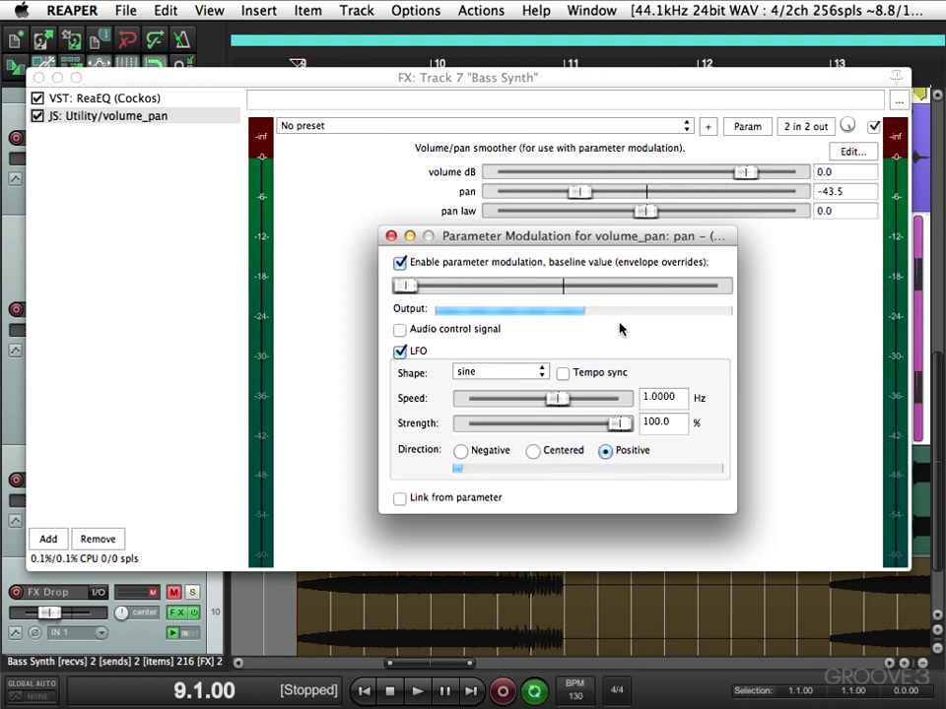
key("space")
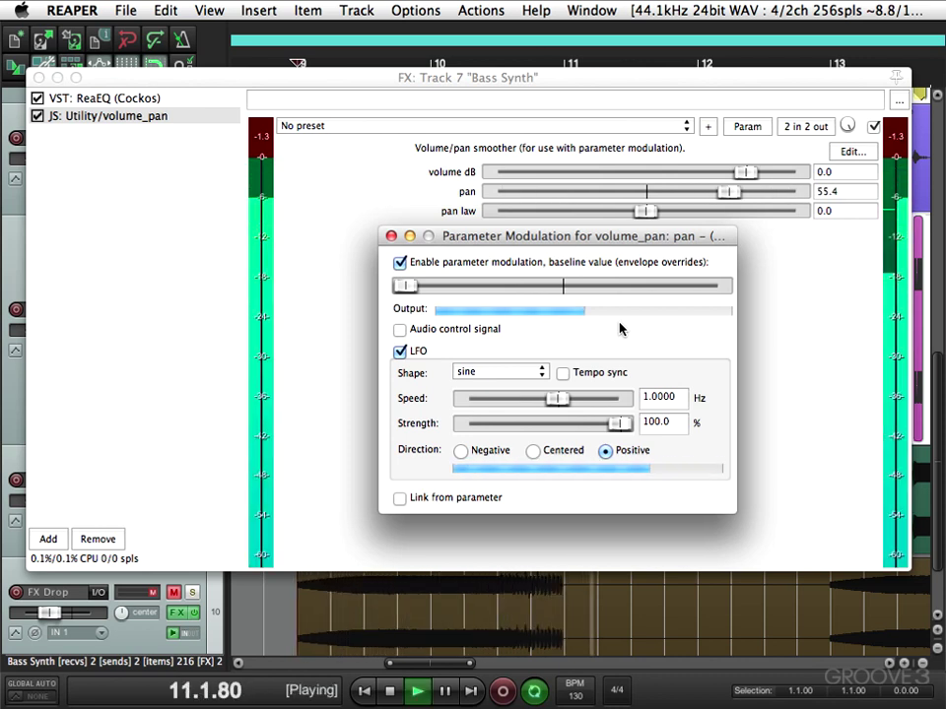
key("space")
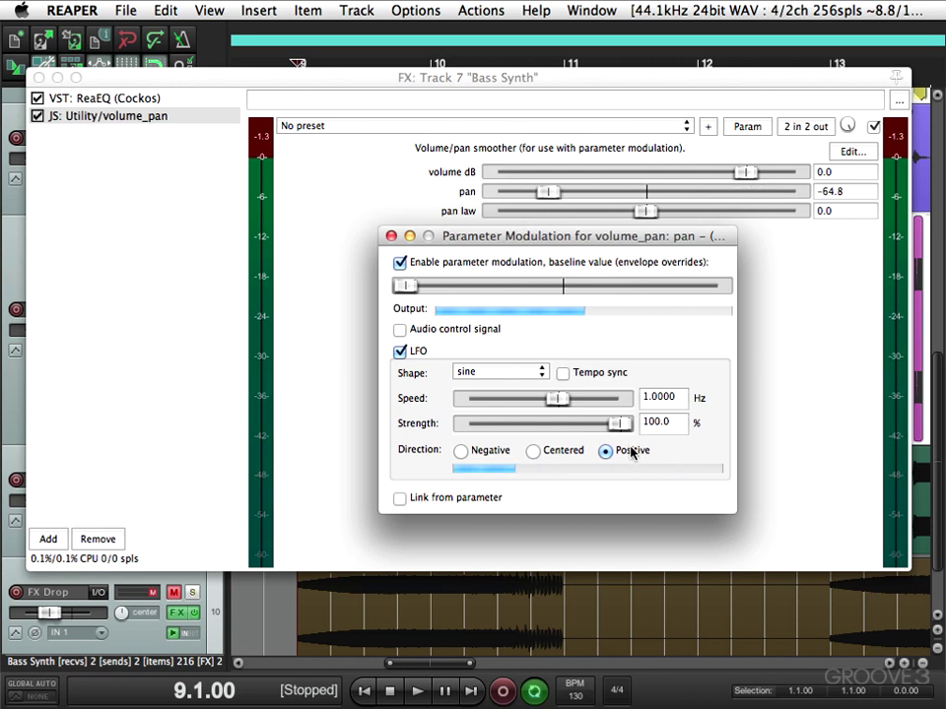
Lower LFO strength to 57.5% and audition, then move the pan baseline to centre and audition
left_click_drag(619, 424, 554, 435)
key("space")
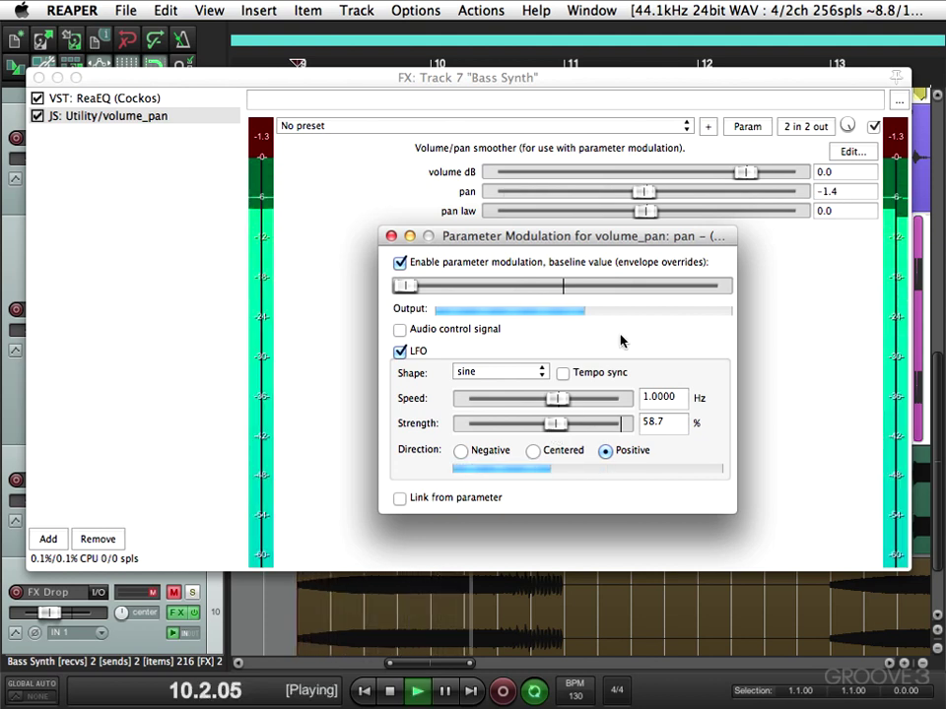
key("space")
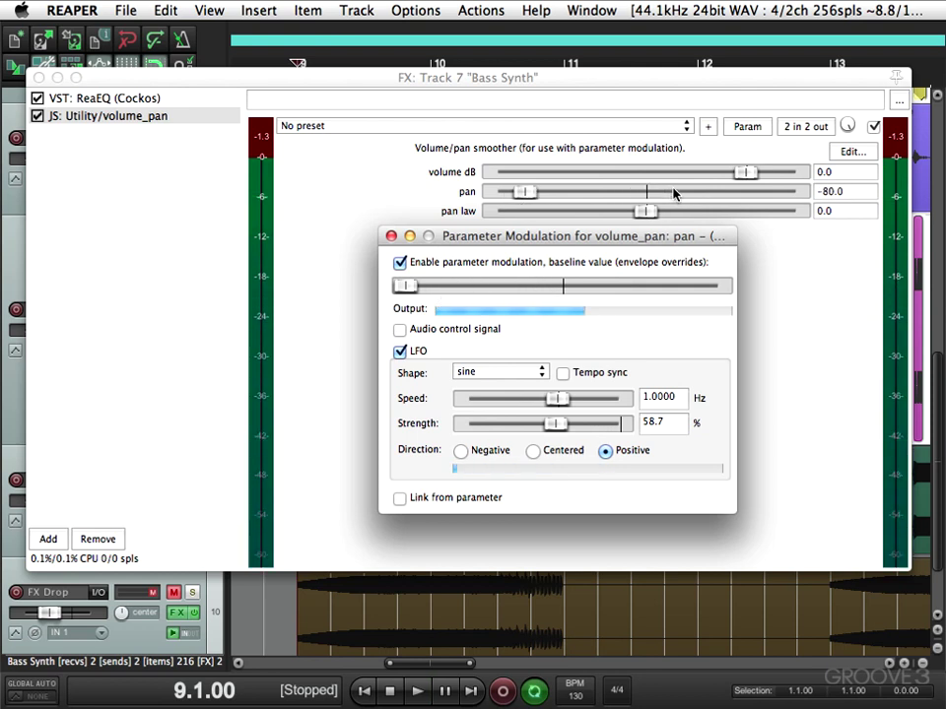
left_click_drag(411, 287, 549, 290)
key("space")
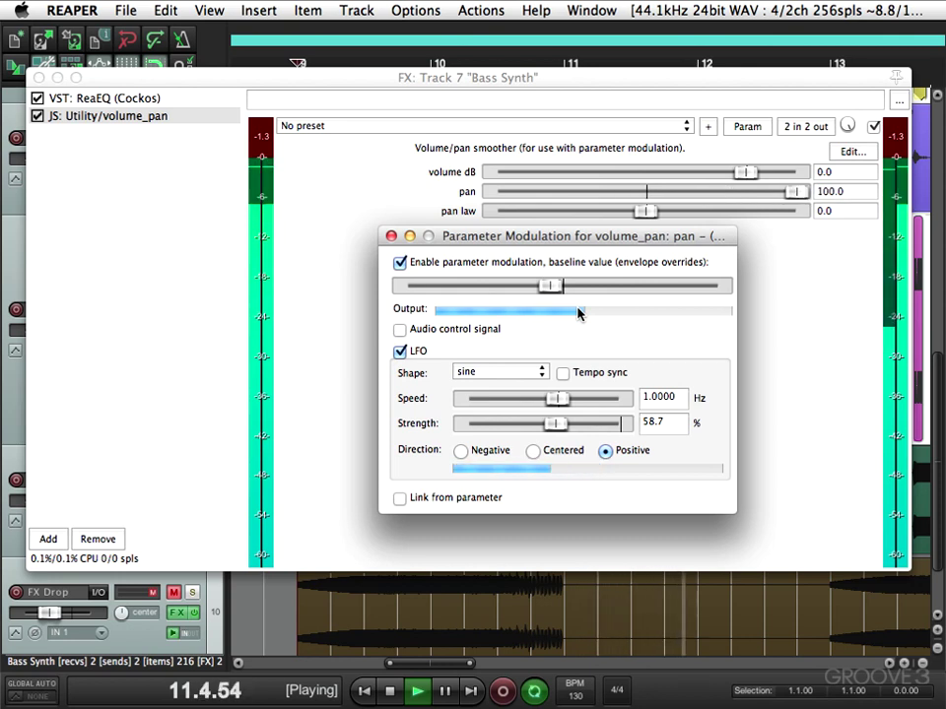
key("space")
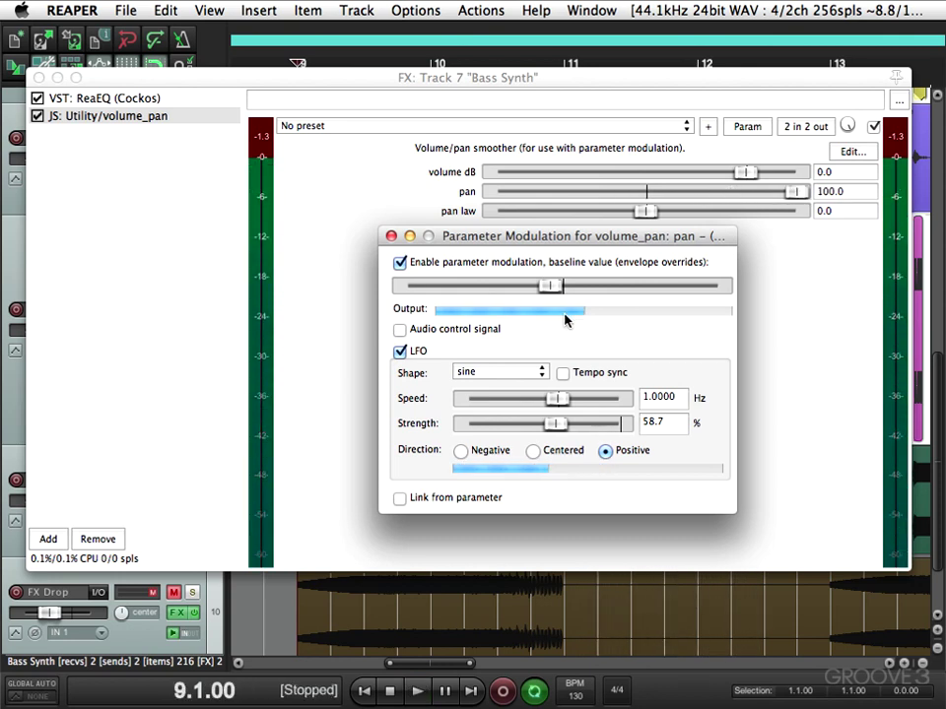
Shift the baseline just left of centre and reduce LFO strength to about 21%, auditioning
left_click_drag(550, 287, 498, 288)
key("space")
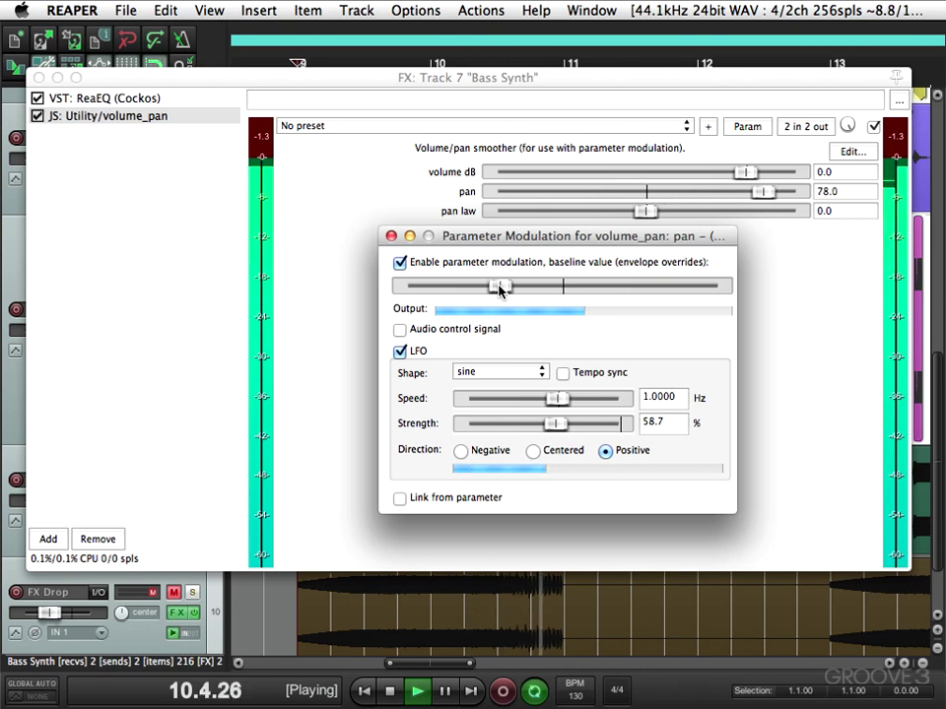
key("space")
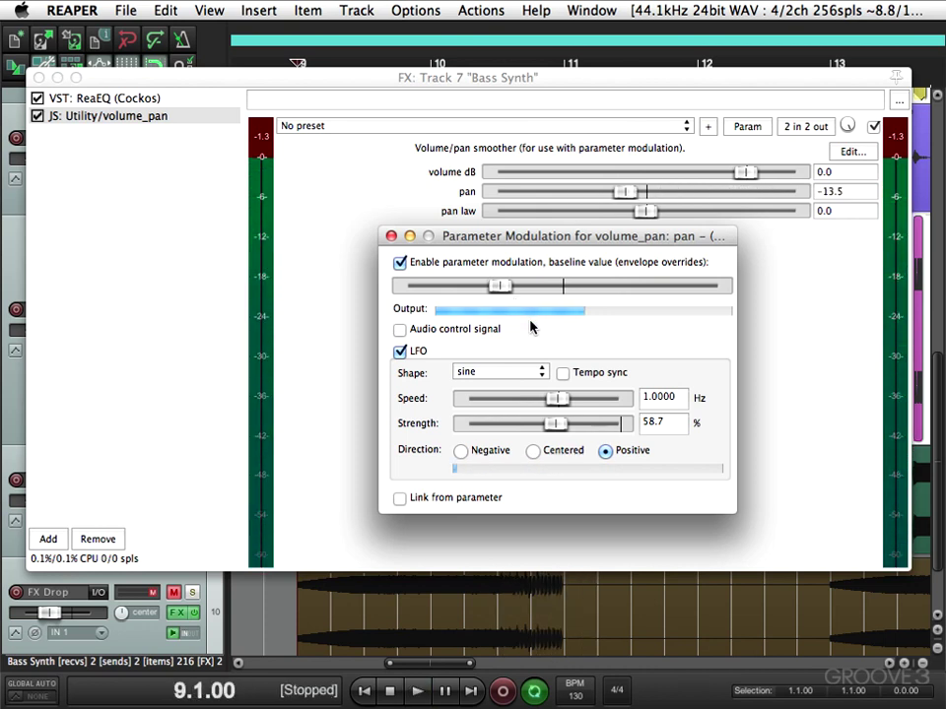
left_click_drag(558, 426, 507, 429)
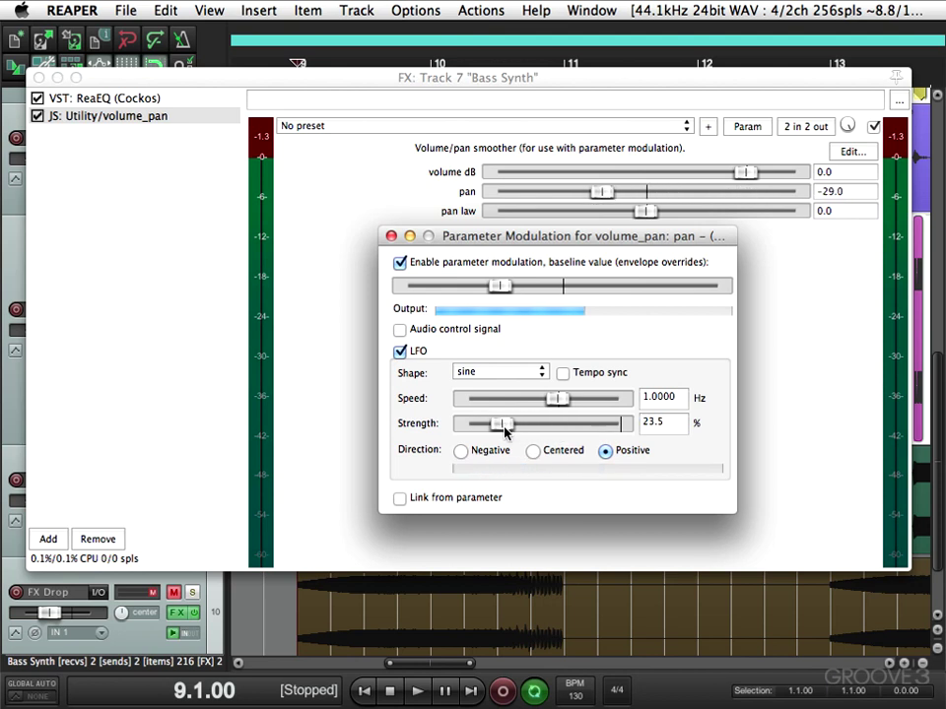
left_click_drag(509, 292, 527, 296)
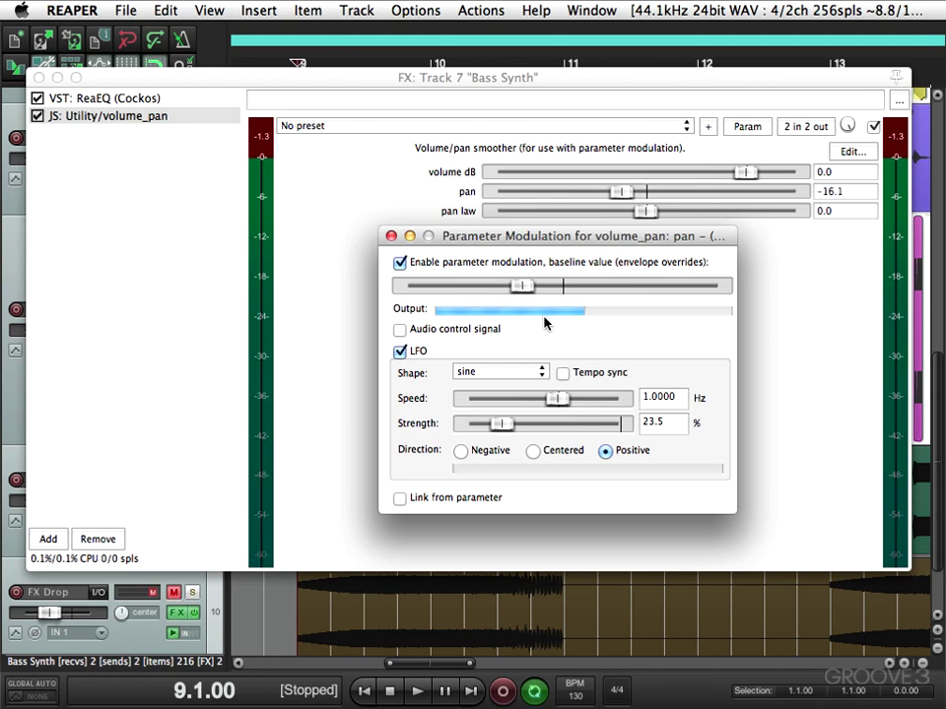
key("space")
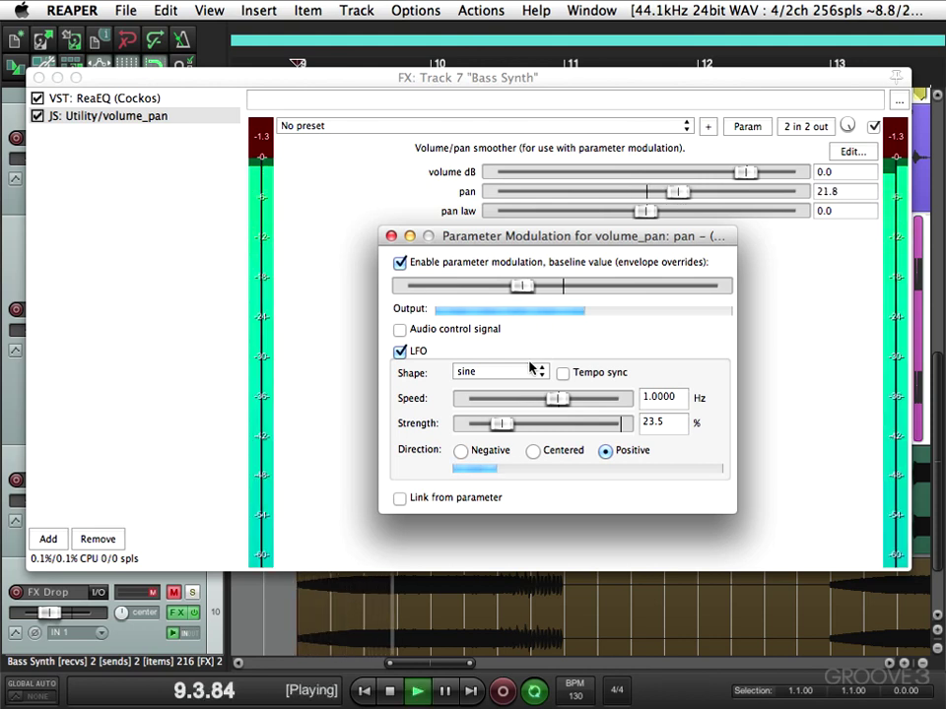
left_click_drag(503, 425, 496, 426)
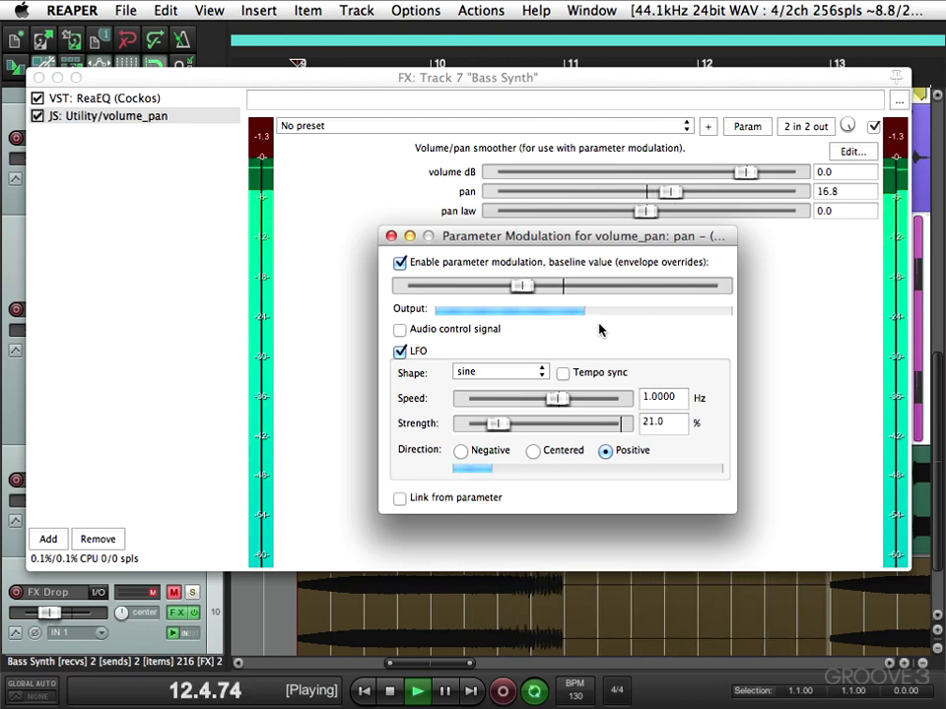
key("space")
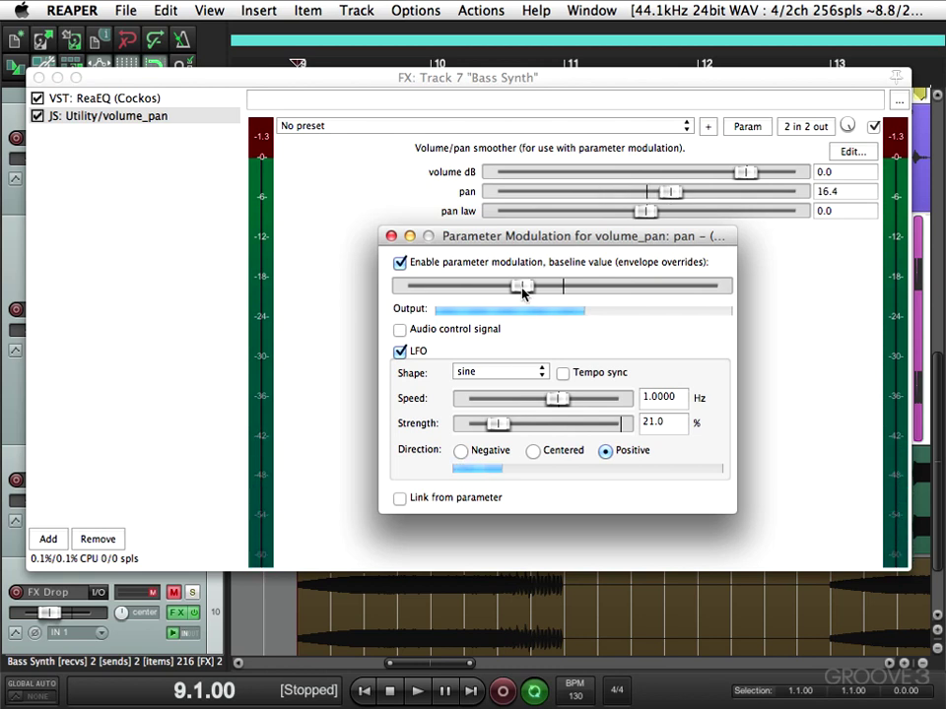
Set the pan baseline fully left and LFO strength to 100%, then audition the wide sweep
left_click_drag(522, 286, 441, 297)
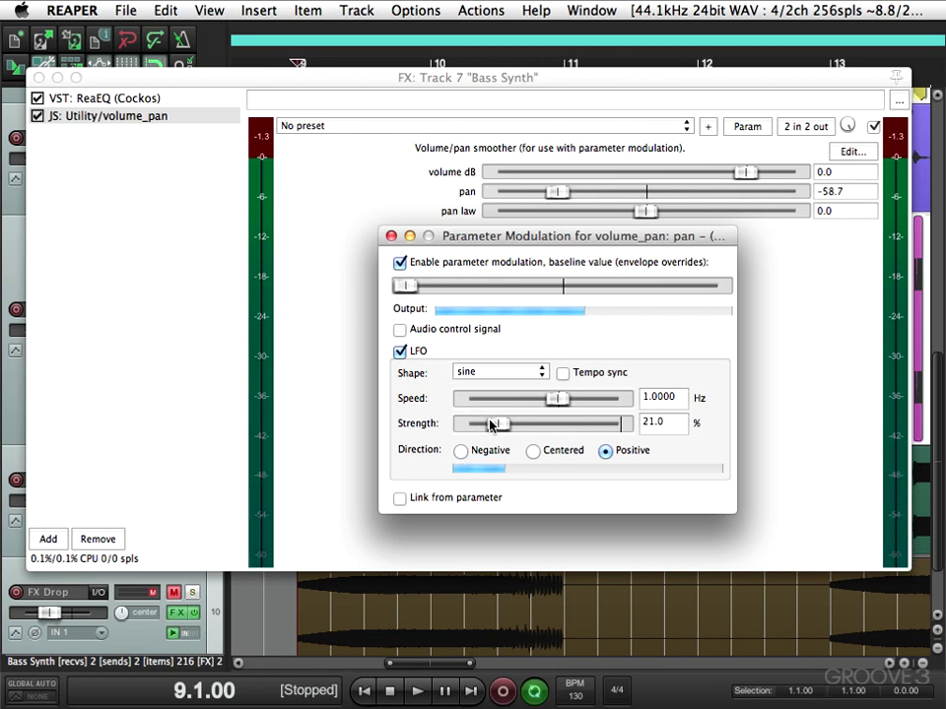
left_click_drag(494, 423, 651, 430)
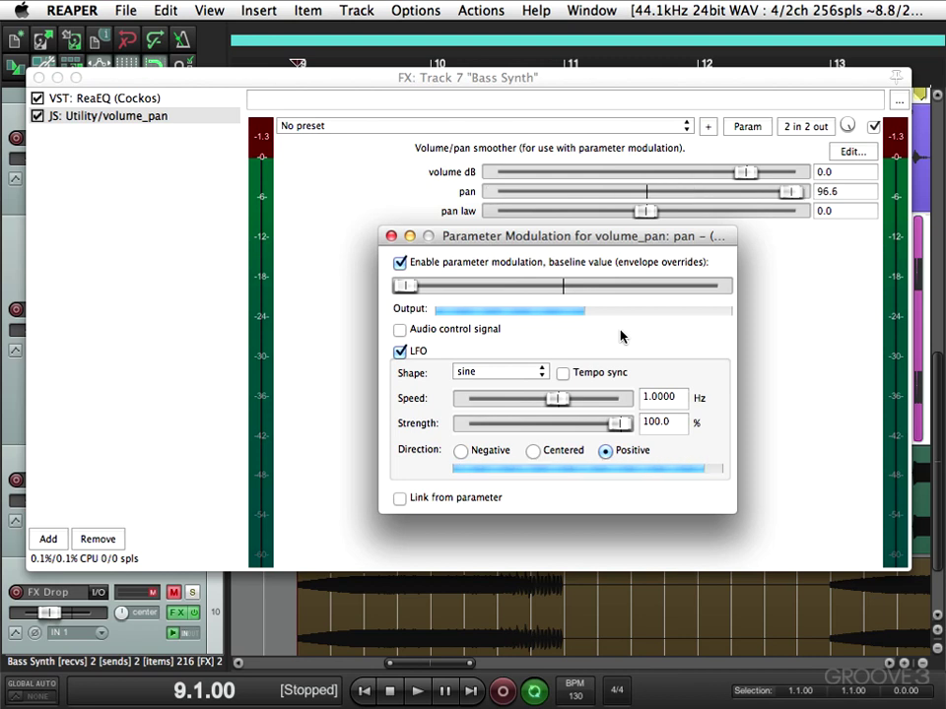
key("space")
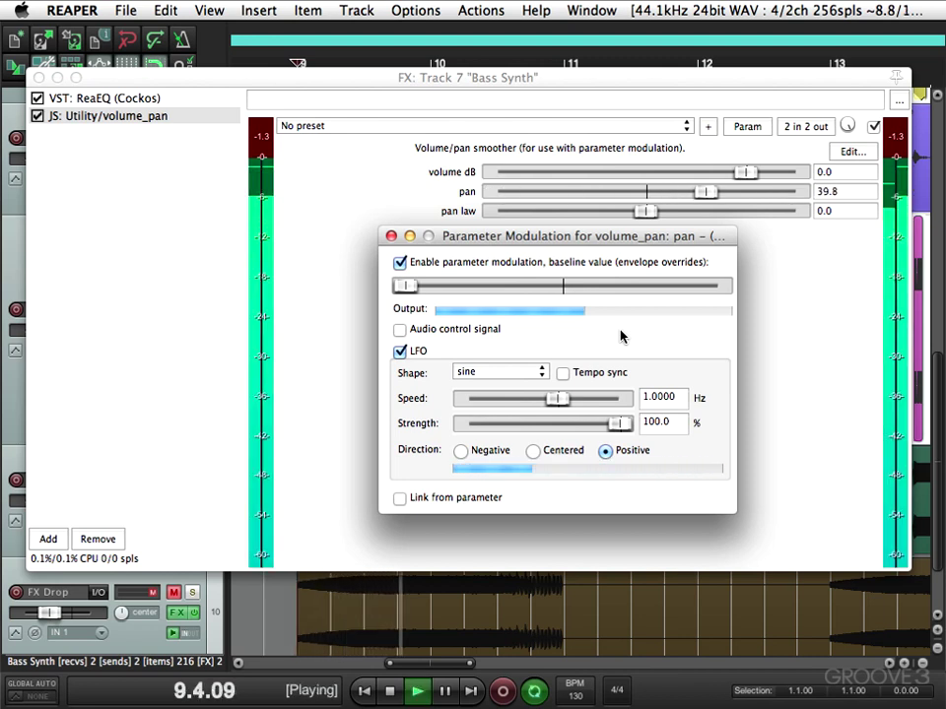
key("space")
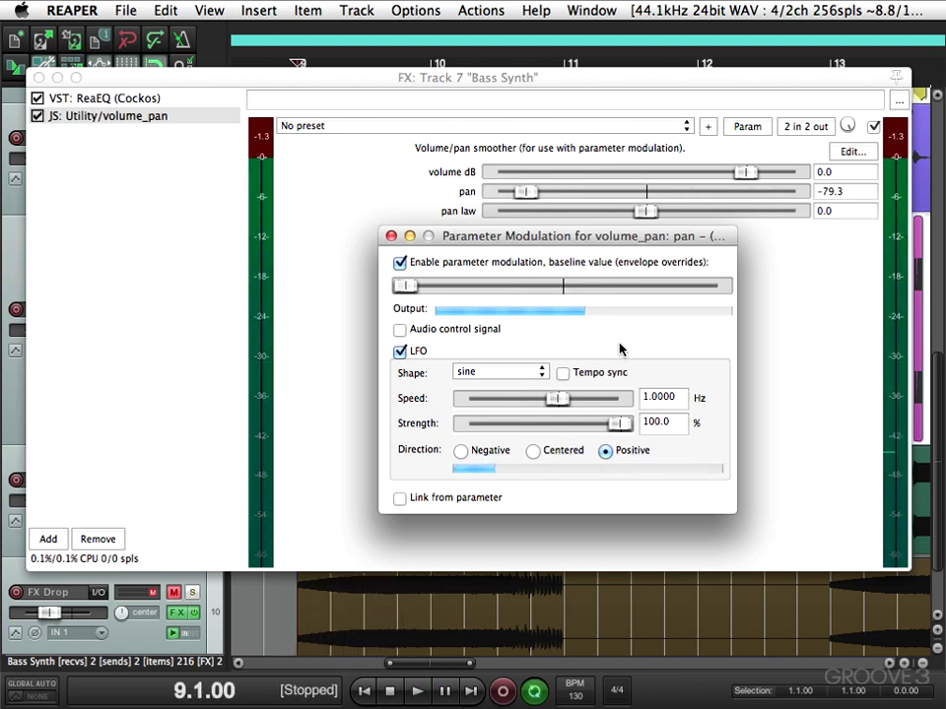
Switch the LFO direction to Negative with the baseline fully right, and audition
left_click(460, 451)
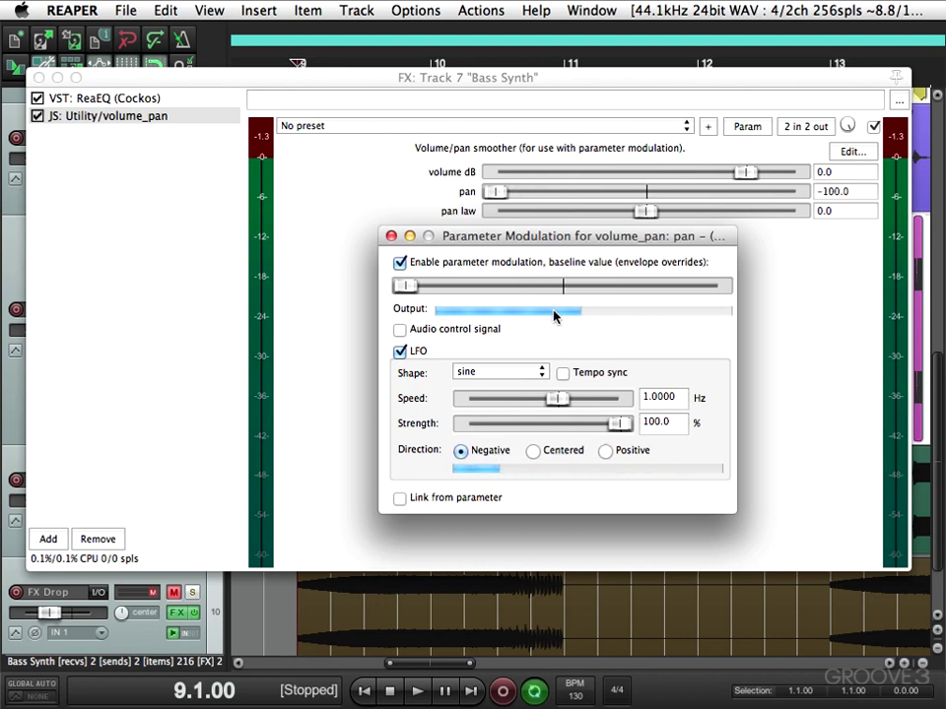
left_click_drag(400, 286, 732, 308)
key("space")
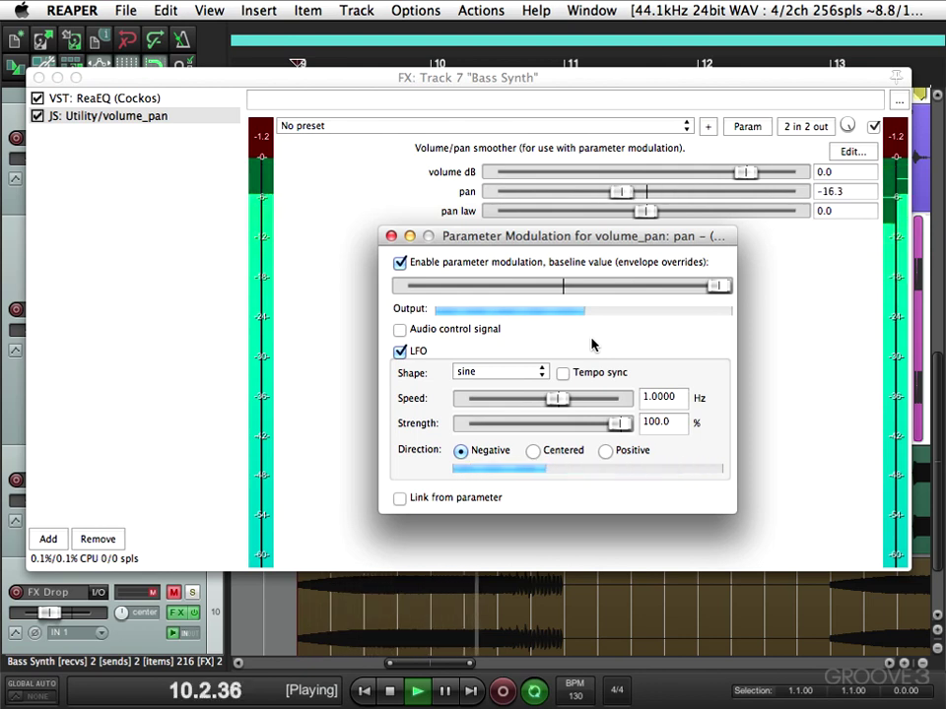
key("space")
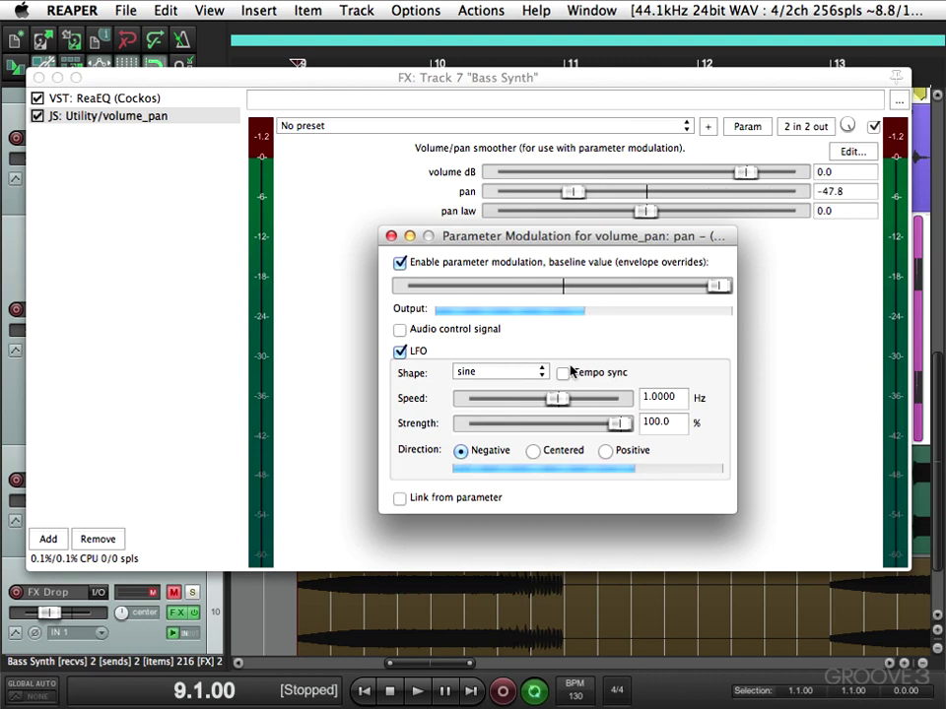
Try Centered direction with a mid baseline, then set the direction back to Positive
left_click(533, 451)
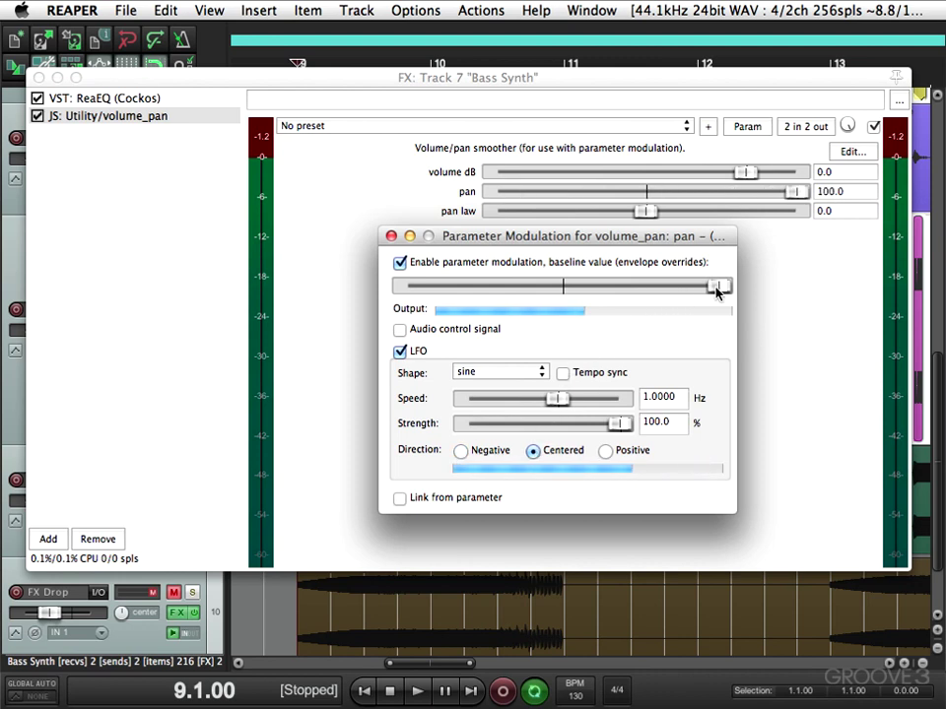
left_click_drag(716, 290, 560, 295)
key("space")
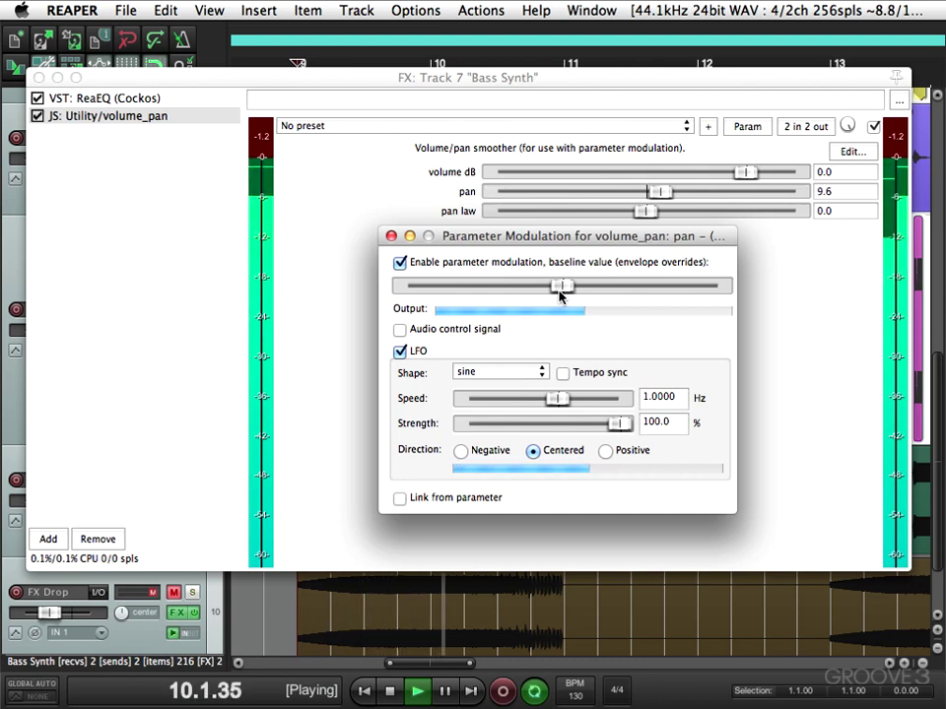
key("space")
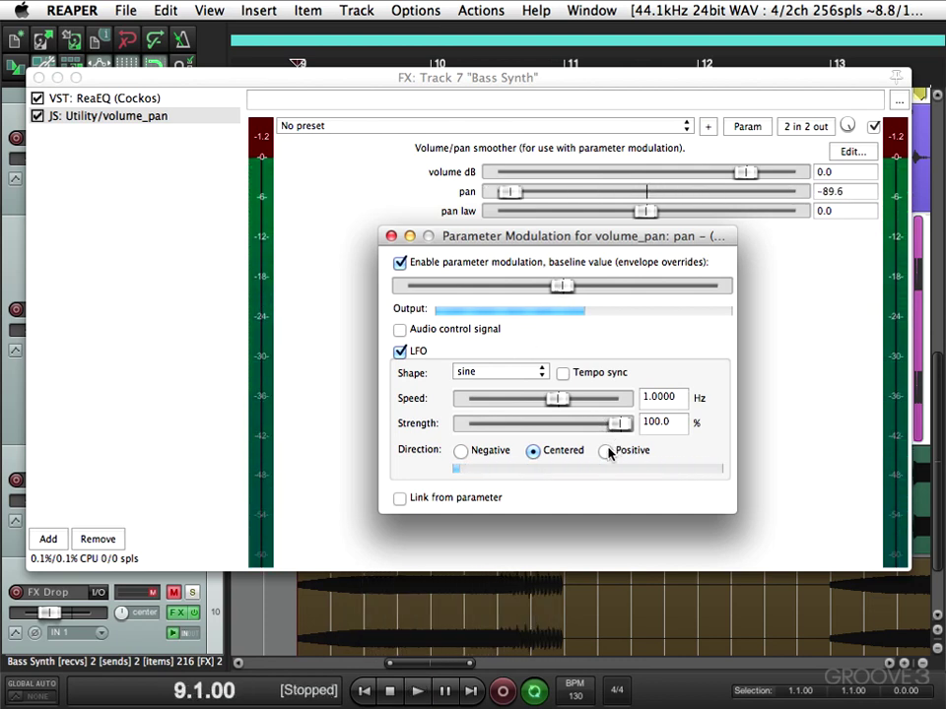
left_click(605, 451)
With the baseline fully left, audition LFO speeds of about 0.2 Hz and 2.5 Hz
left_click_drag(561, 287, 363, 295)
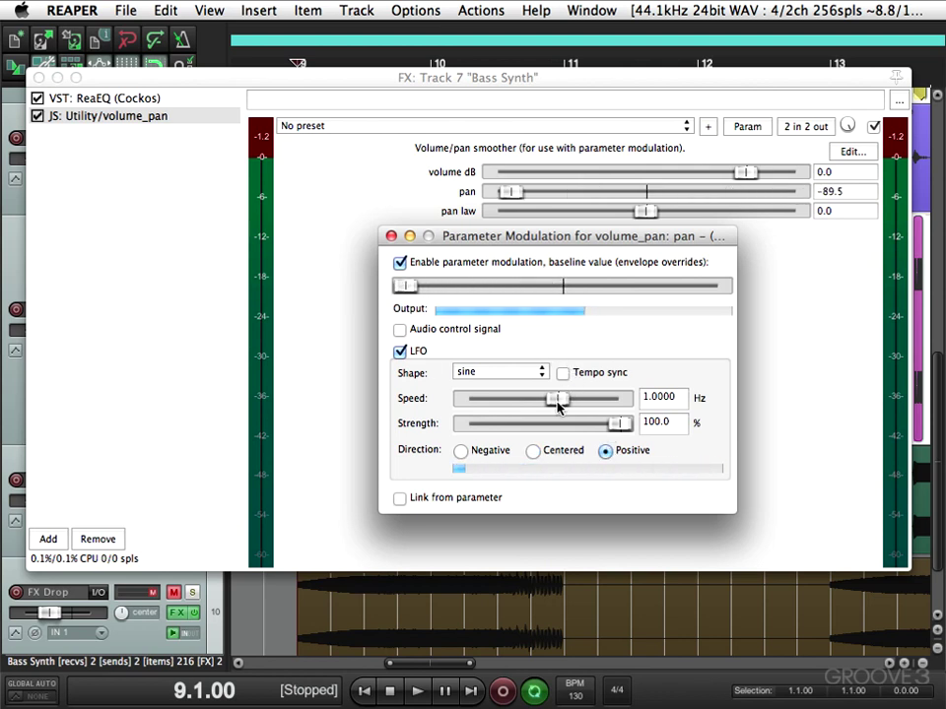
left_click_drag(558, 404, 528, 409)
key("space")
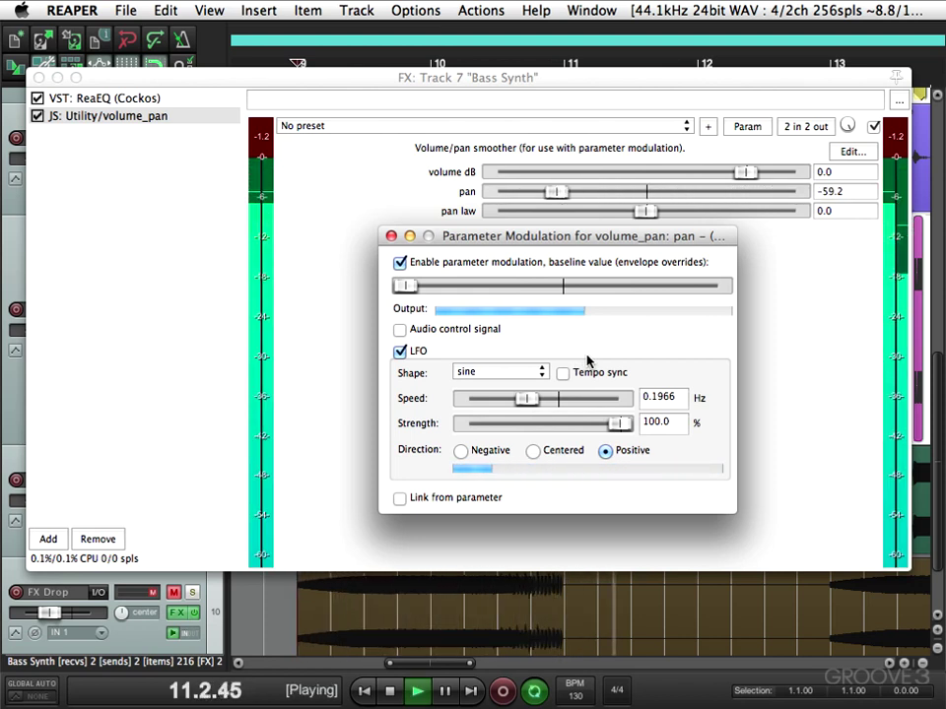
key("space")
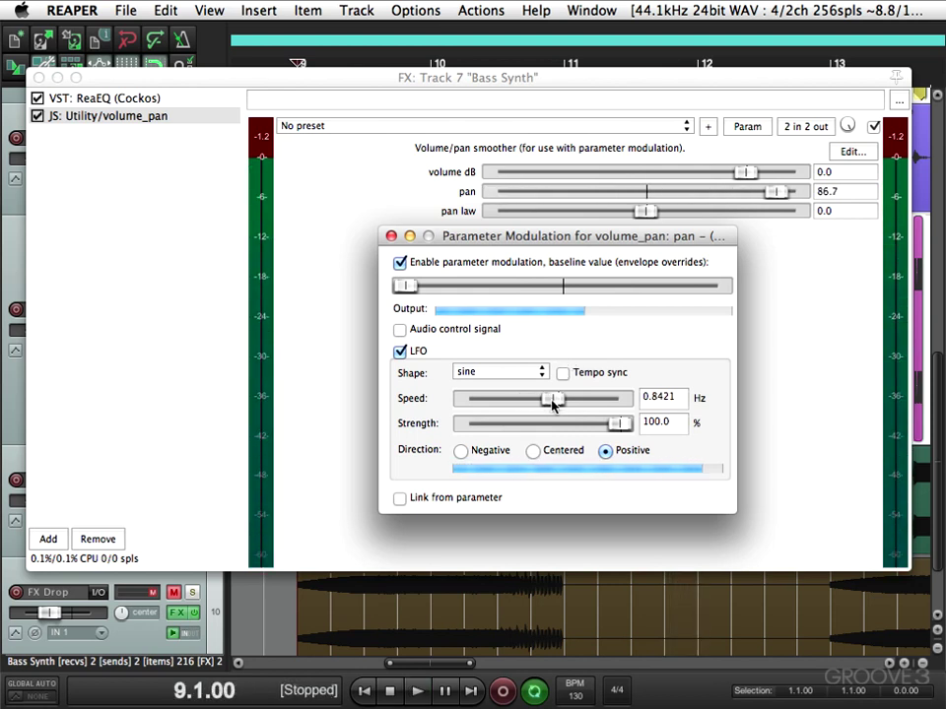
left_click_drag(554, 399, 577, 400)
key("space")
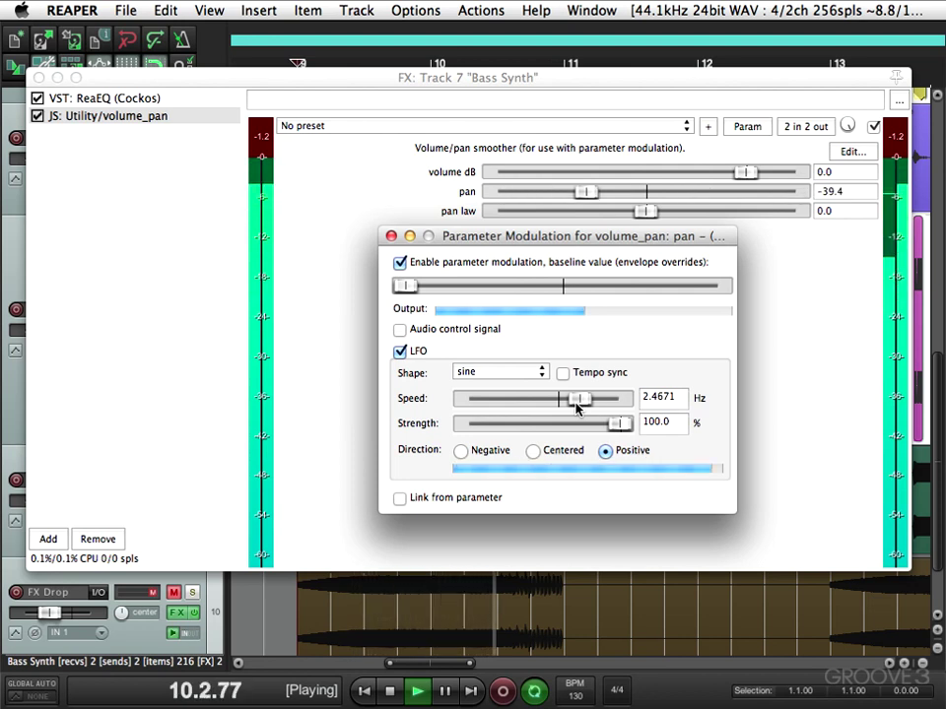
key("space")
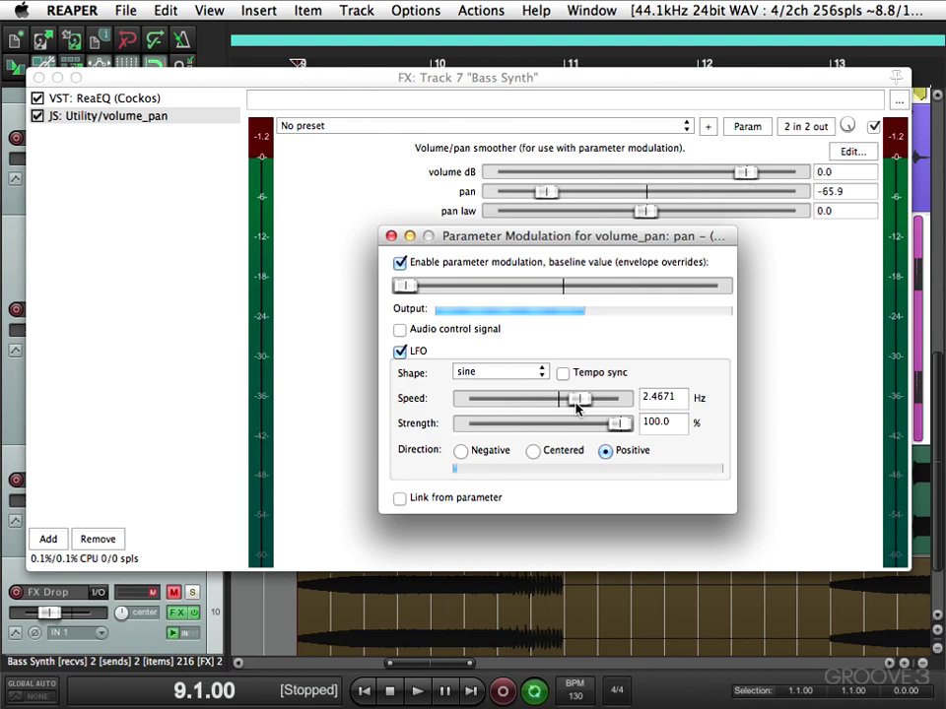
Enable Tempo sync and set the LFO speed to 2 beats, auditioning the sweep
left_click(563, 373)
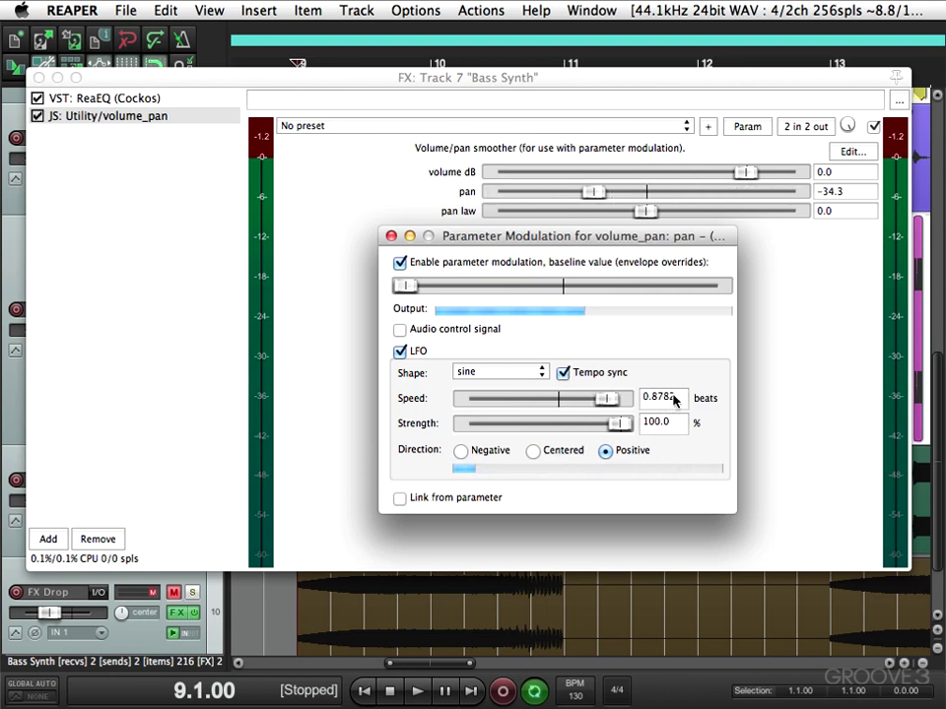
left_click(674, 396)
key("BackSpace")
key("BackSpace")
key("BackSpace")
key("BackSpace")
key("BackSpace")
key("BackSpace")
type("2")
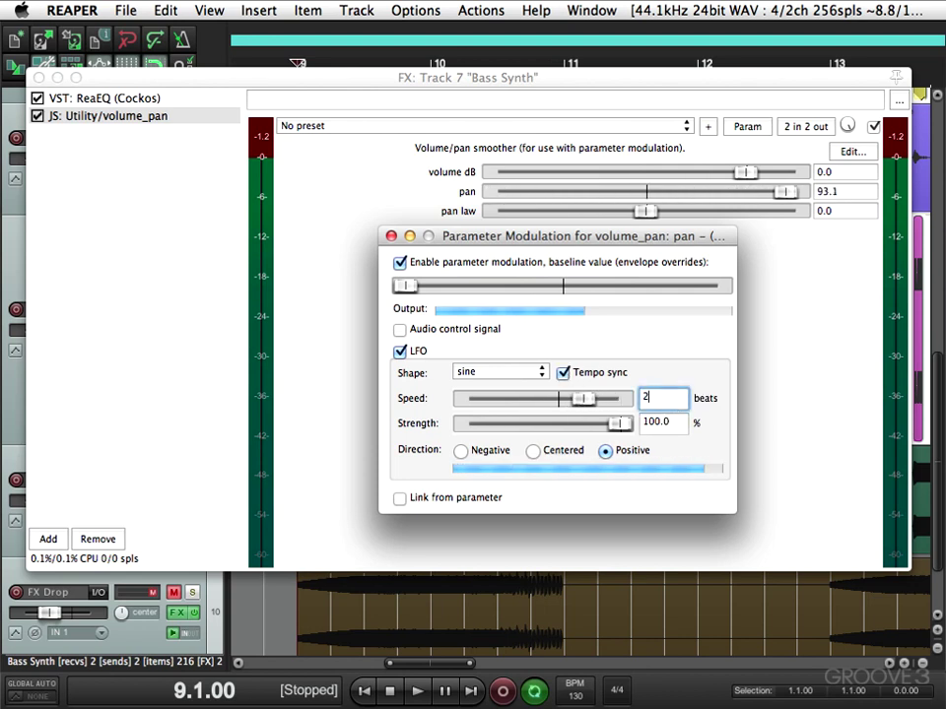
key("space")
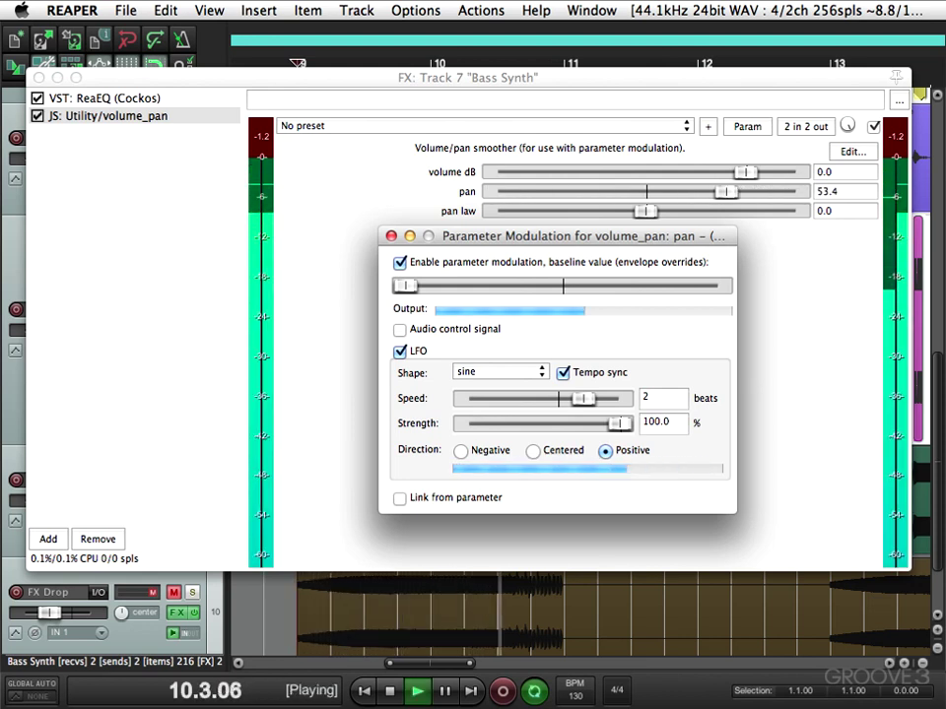
key("space")
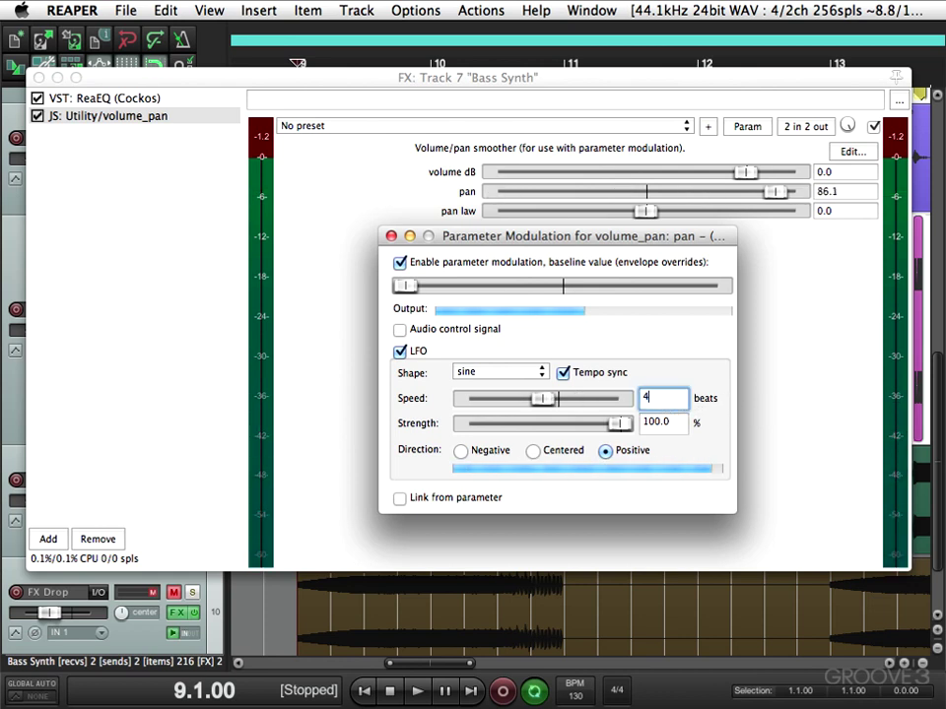
Audition again, try a 1-beat LFO speed, then set it back to 2 beats
key("space")
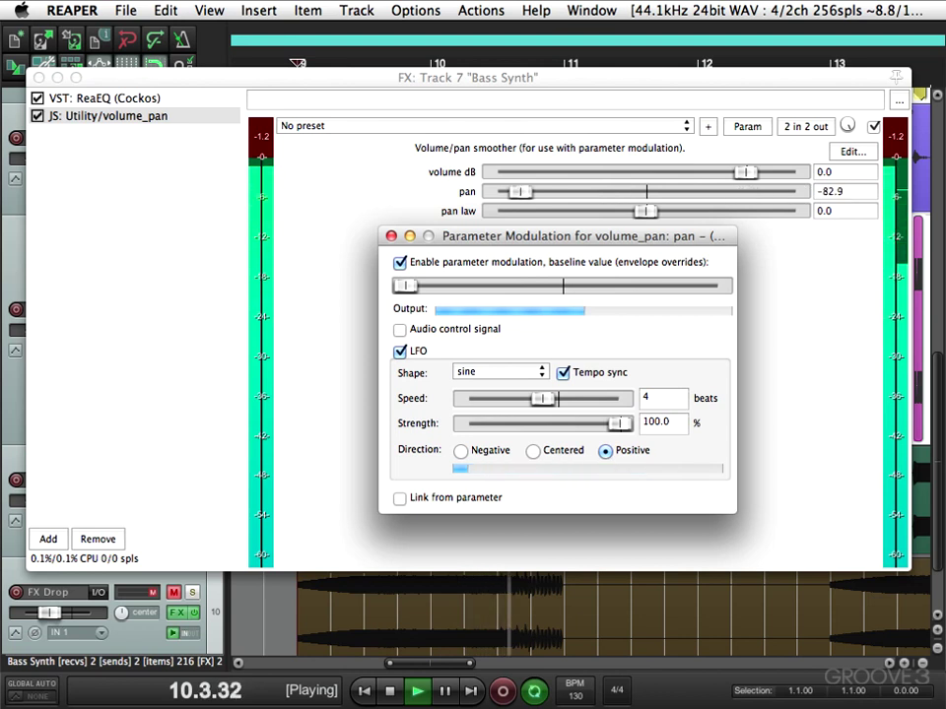
key("space")
left_click(655, 395)
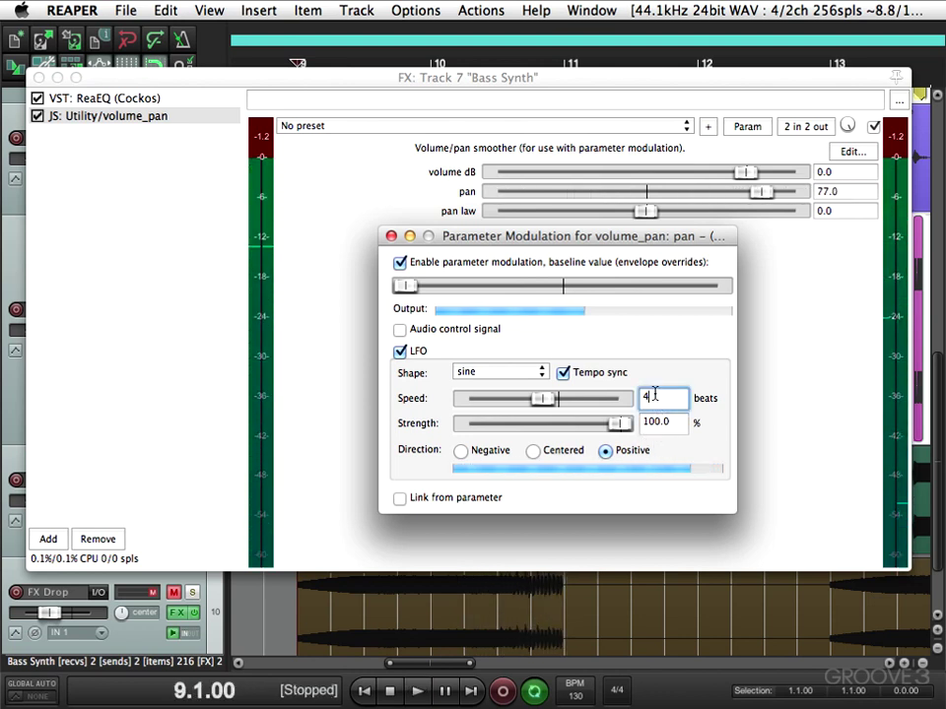
key("BackSpace")
type("1")
key("space")
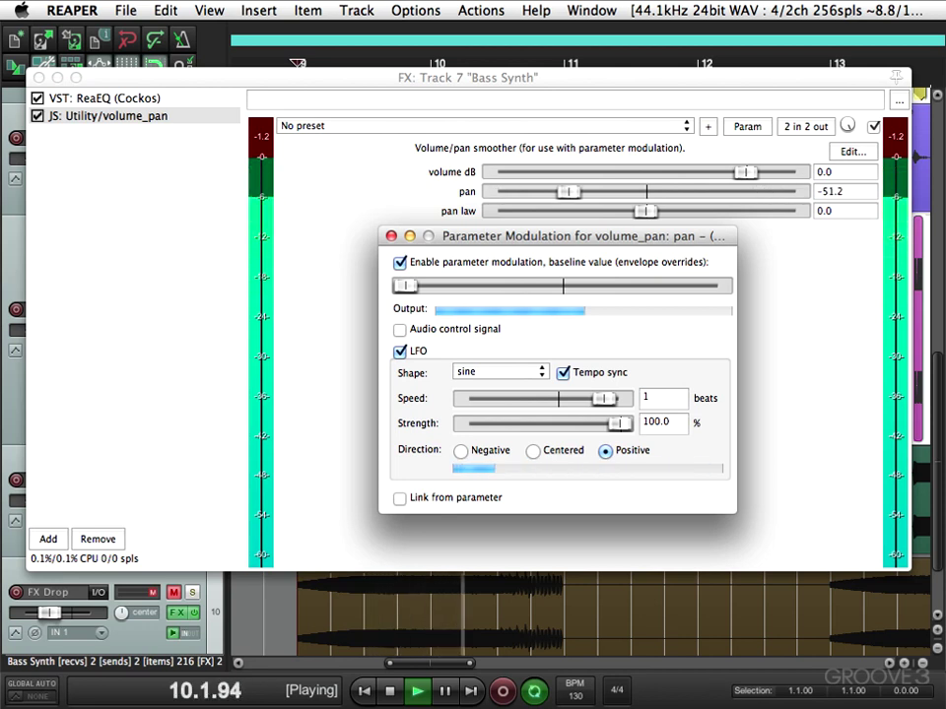
key("space")
left_click(646, 397)
type("2")
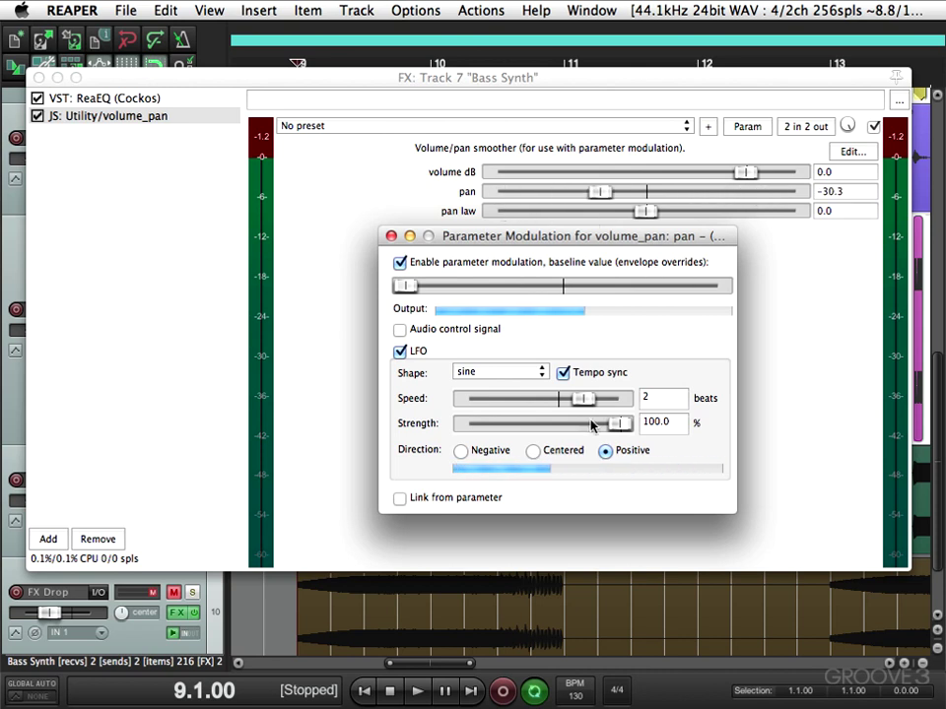
Change the LFO shape to square and audition the hard left-right panning
left_click(535, 372)
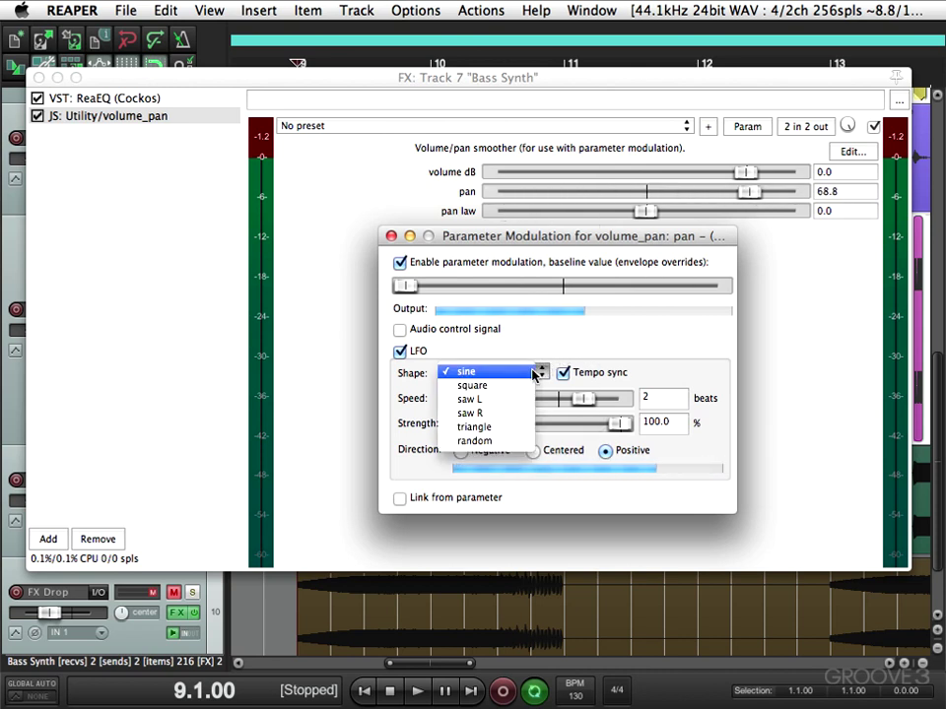
left_click(528, 385)
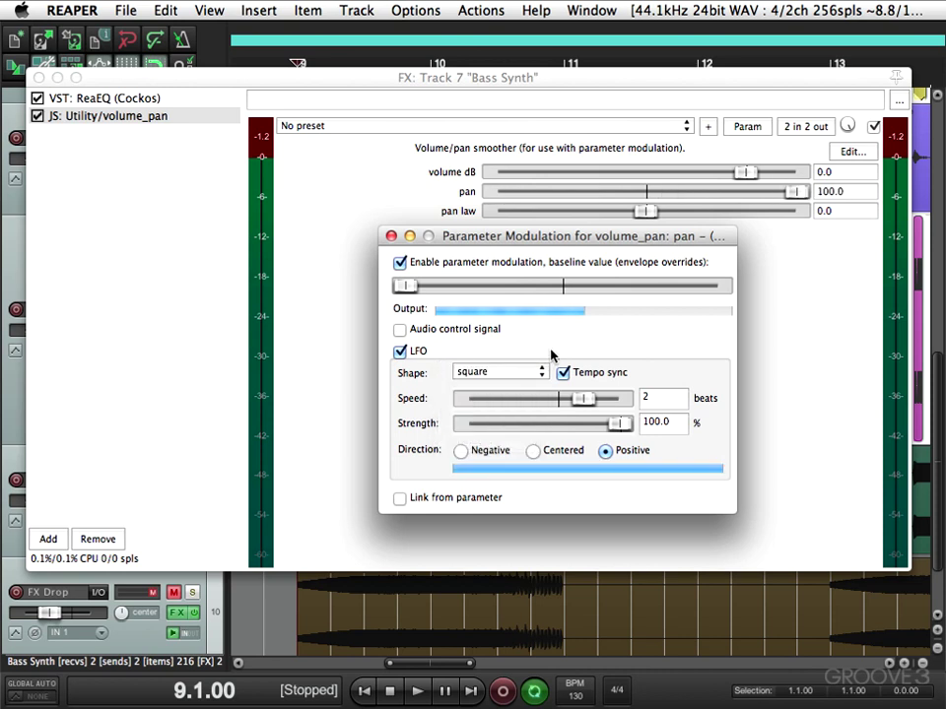
key("space")
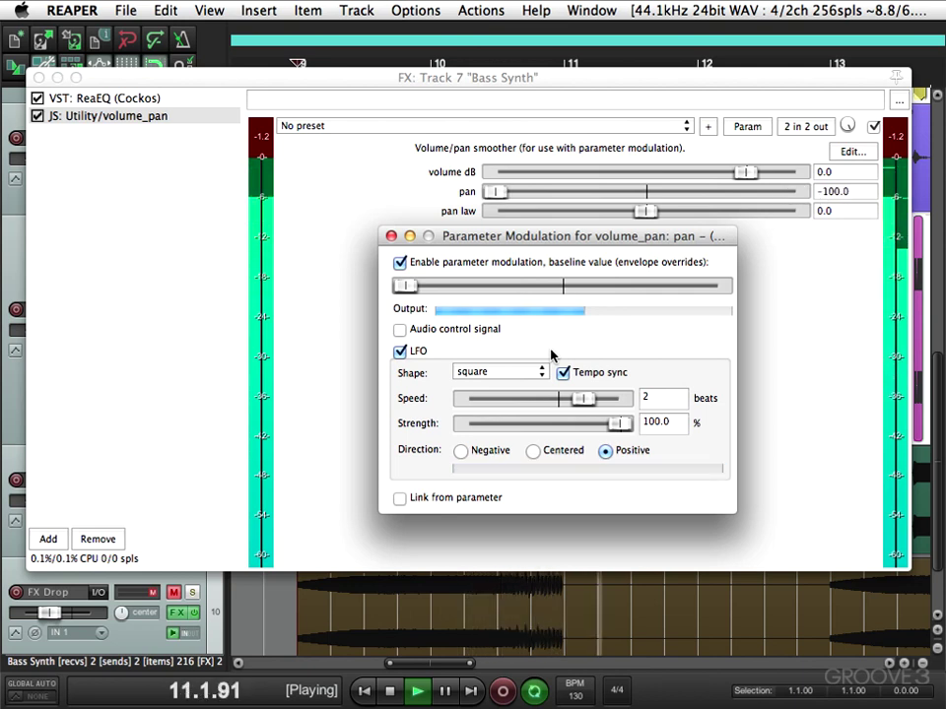
key("space")
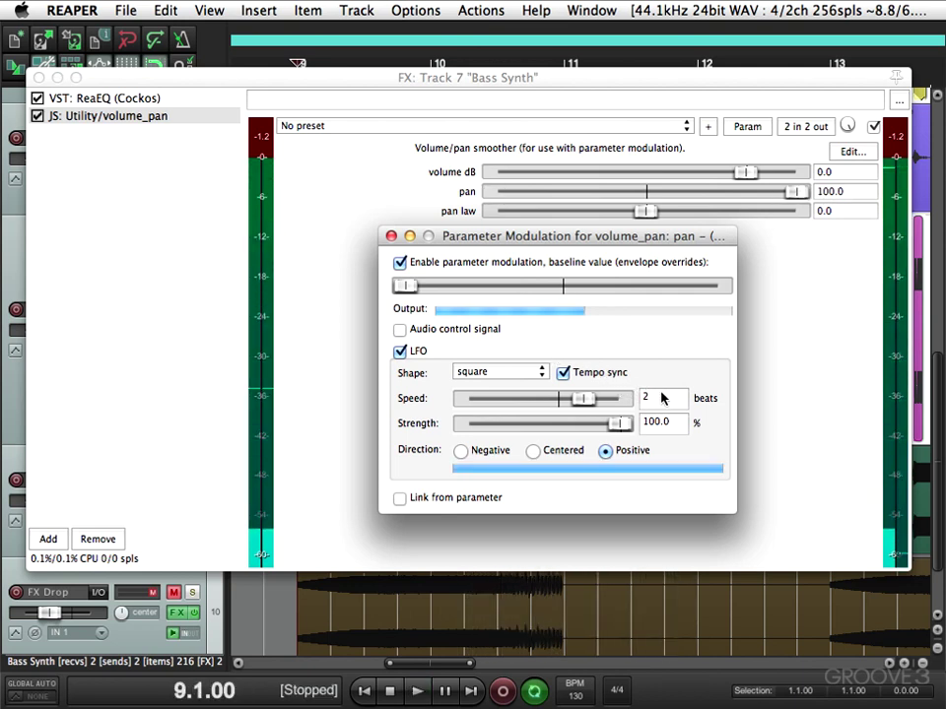
Set the square LFO speed to 1 beat, then 4 beats, auditioning each
double_click(661, 396)
type("1")
key("Return")
key("space")
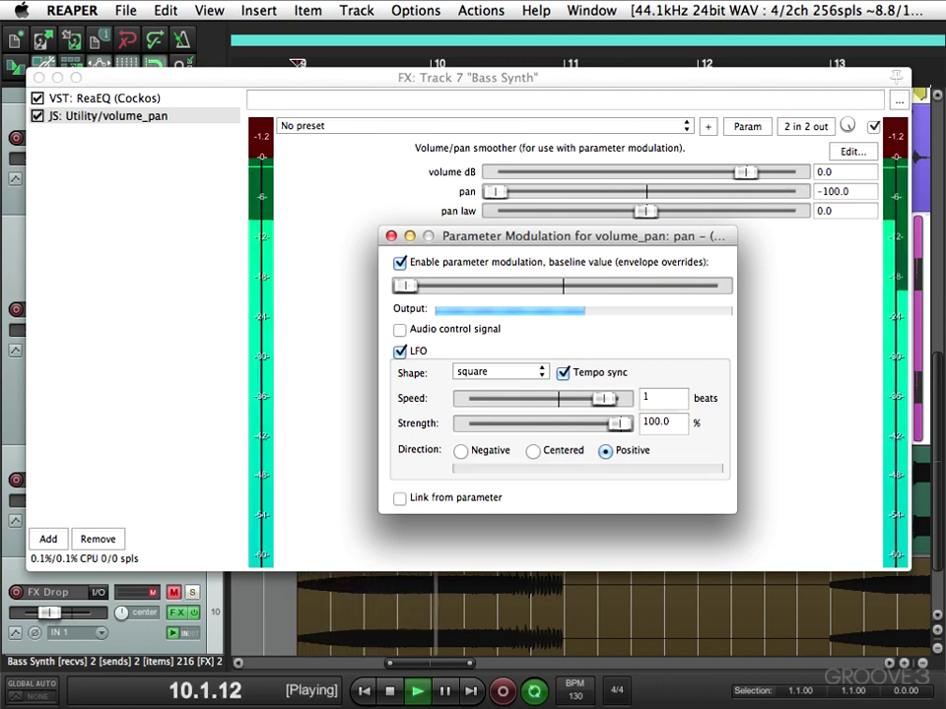
key("space")
double_click(671, 397)
type("4")
key("space")
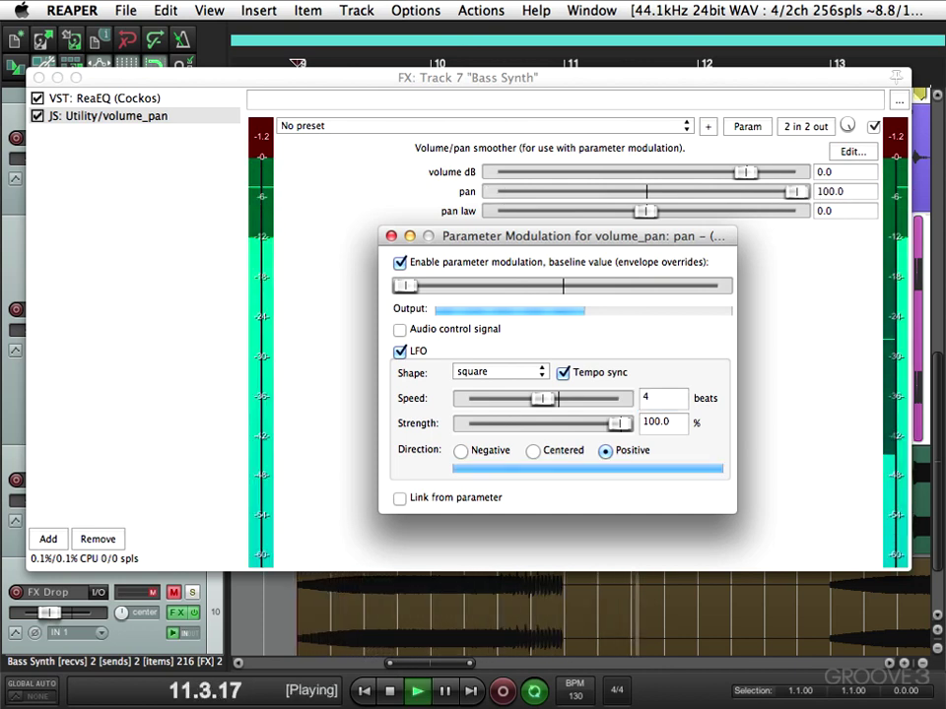
key("space")
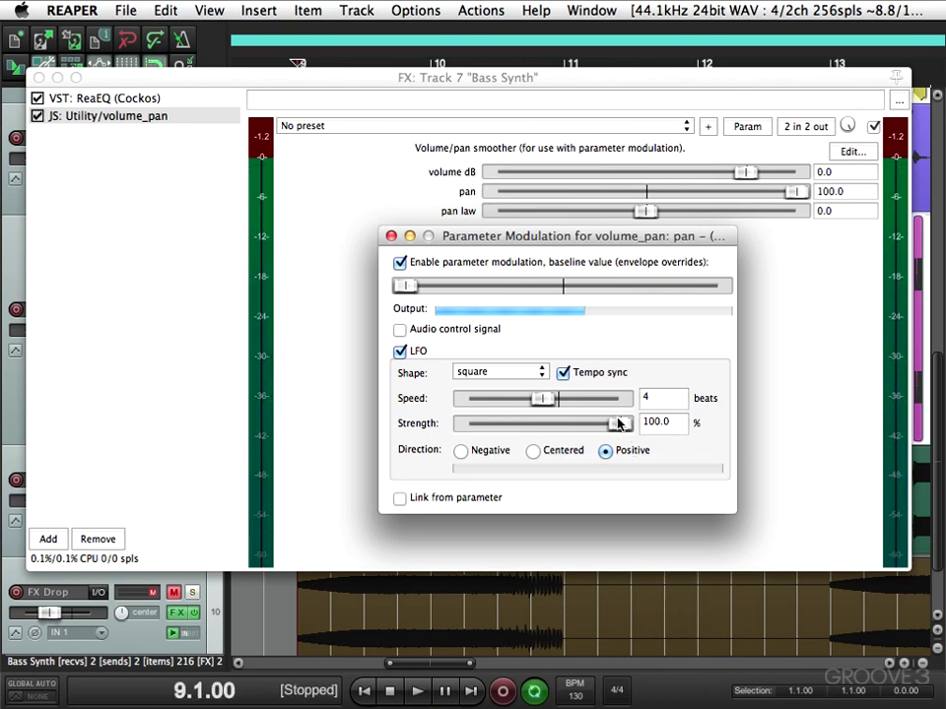
Lower LFO strength toward 46.5% and raise the baseline while playing, then reset baseline fully left
left_click_drag(619, 423, 565, 430)
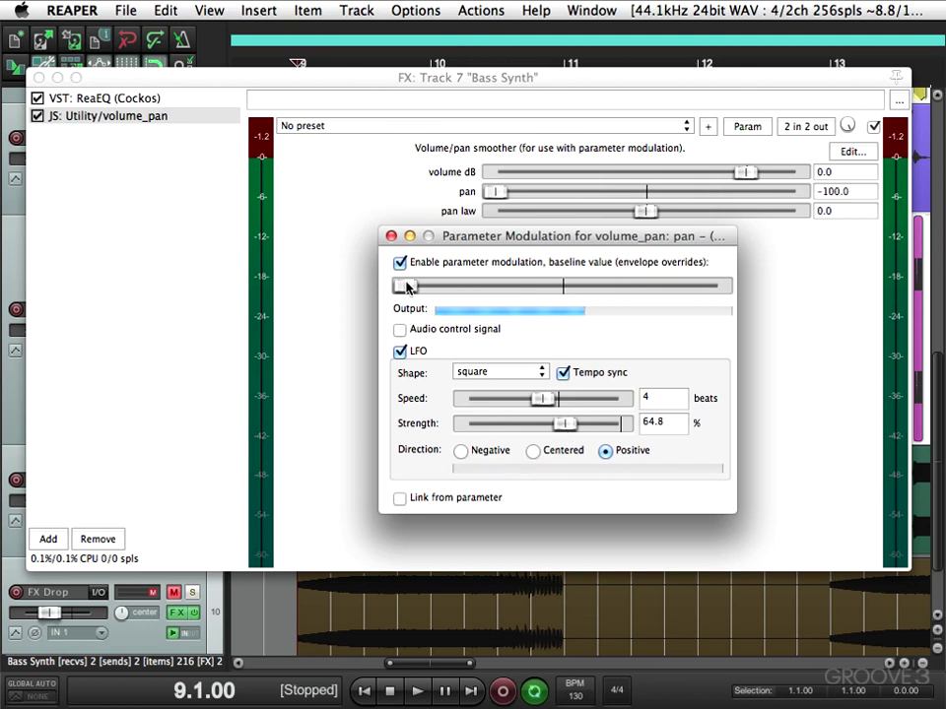
left_click_drag(429, 287, 469, 293)
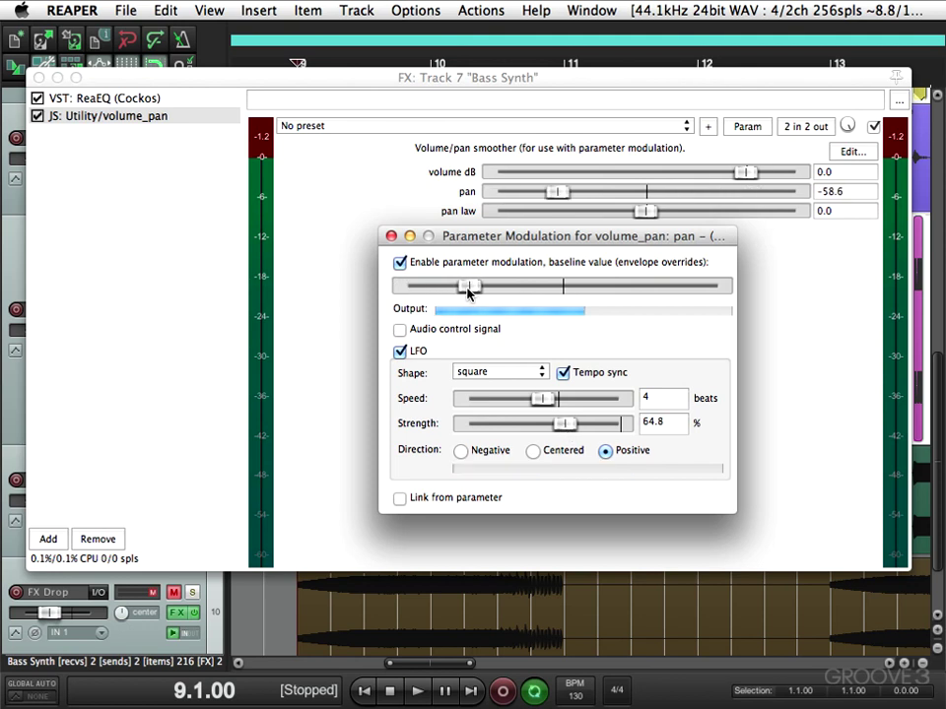
key("space")
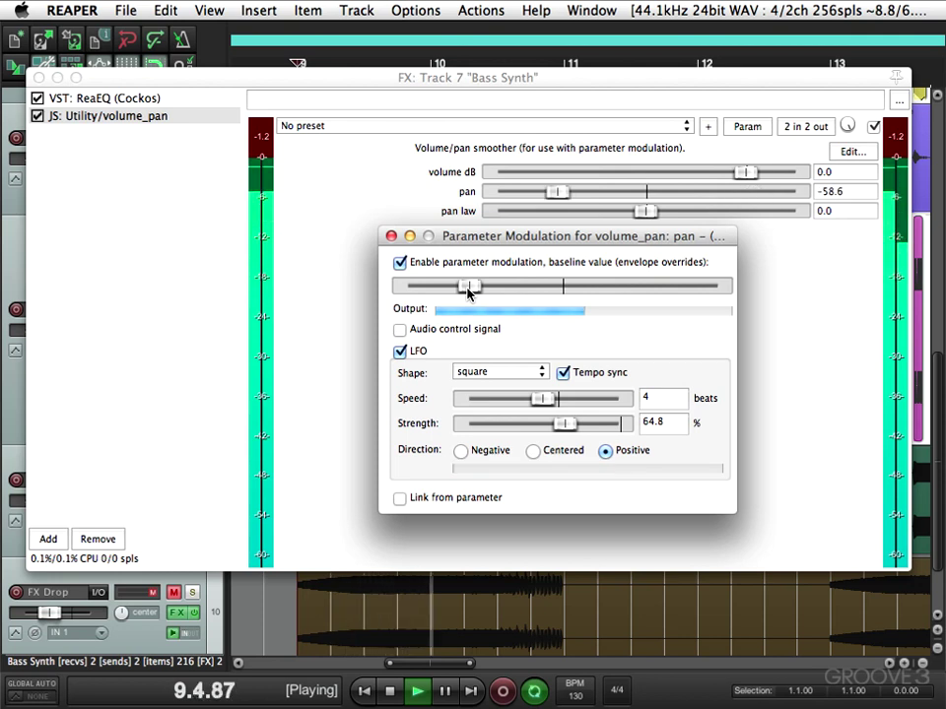
left_click_drag(563, 424, 550, 425)
left_click_drag(479, 285, 482, 284)
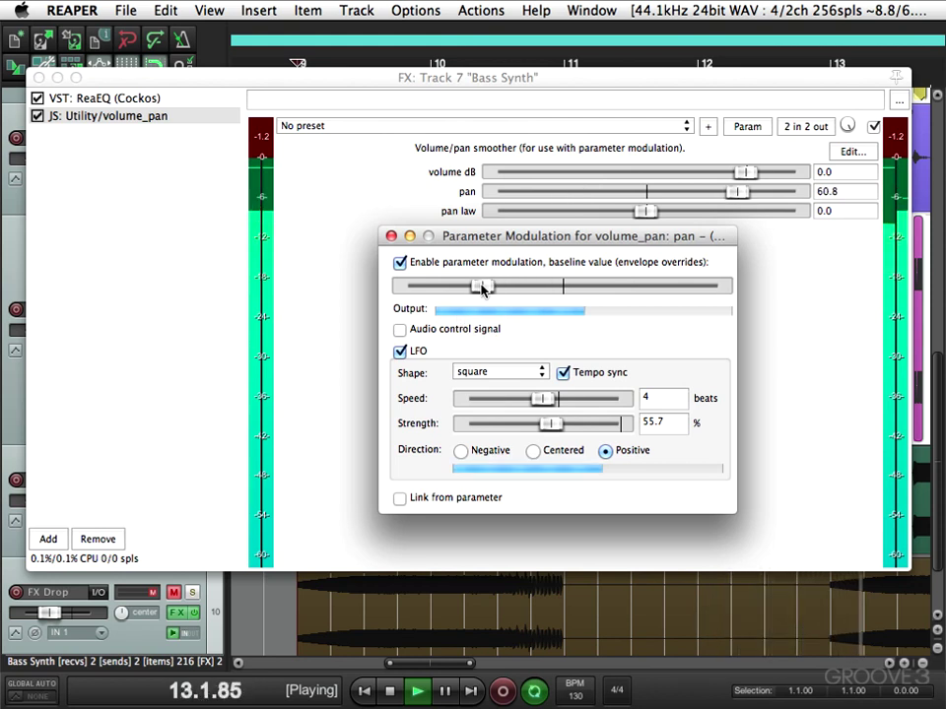
key("space")
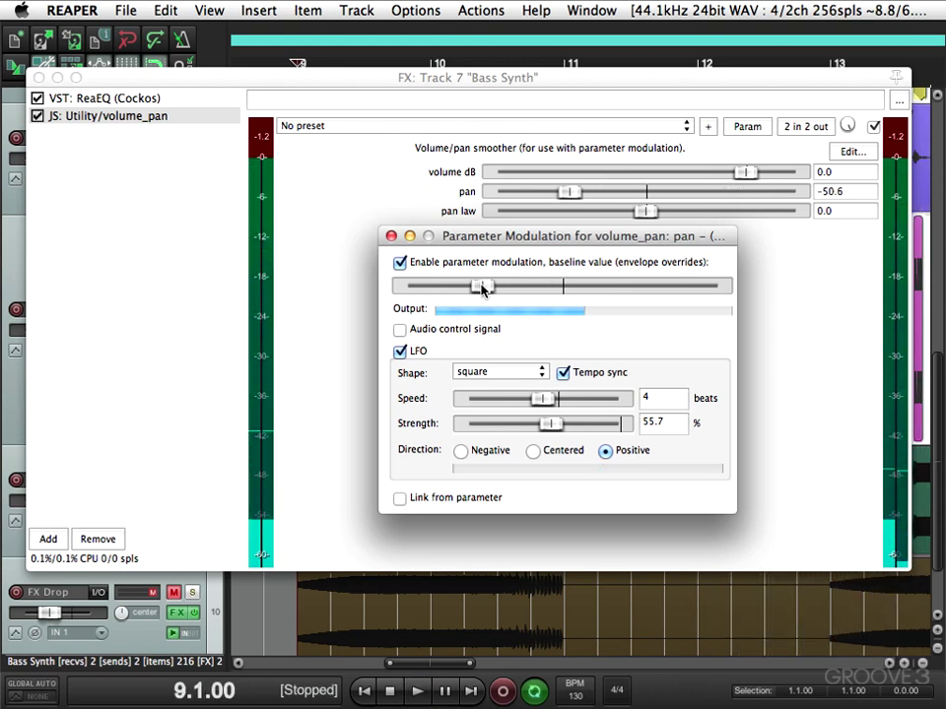
left_click_drag(481, 286, 352, 301)
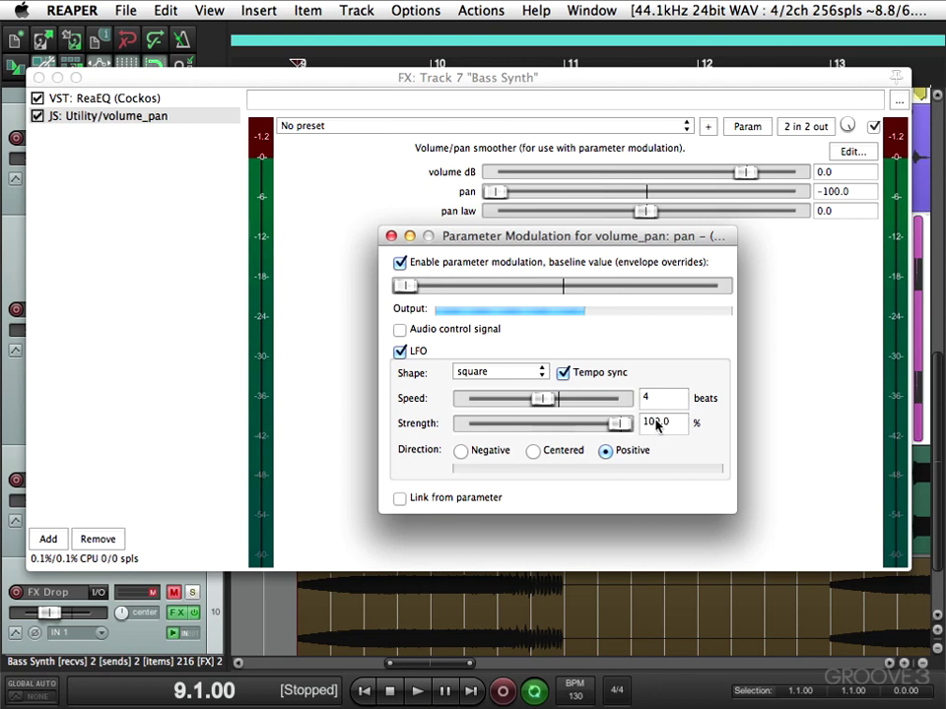
left_click(525, 368)
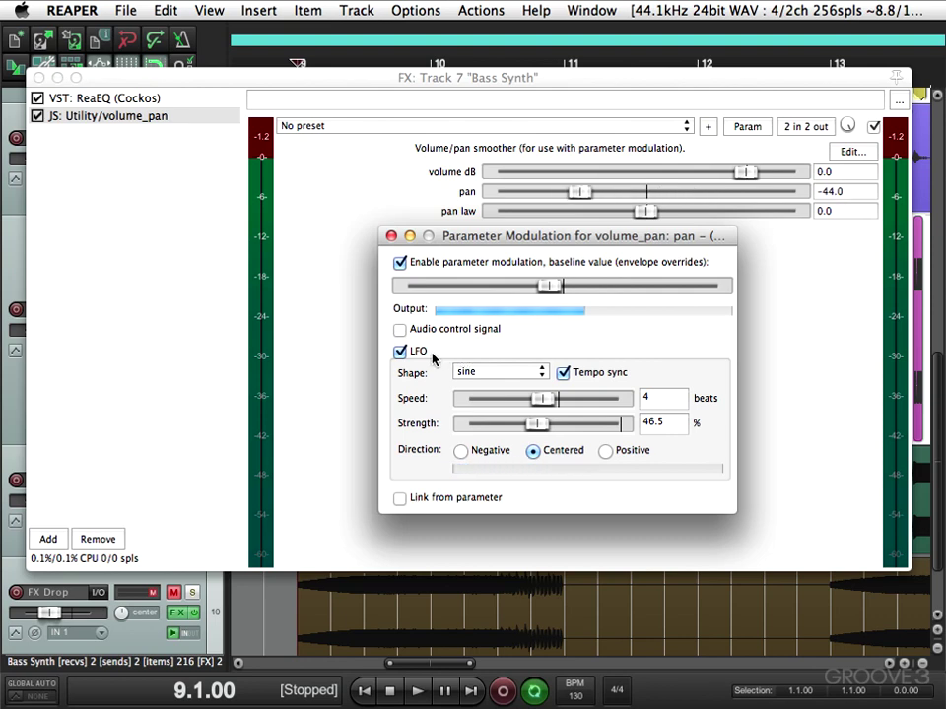
Replace the LFO with the audio control signal from track channels 1+2
left_click(423, 352)
left_click(399, 454)
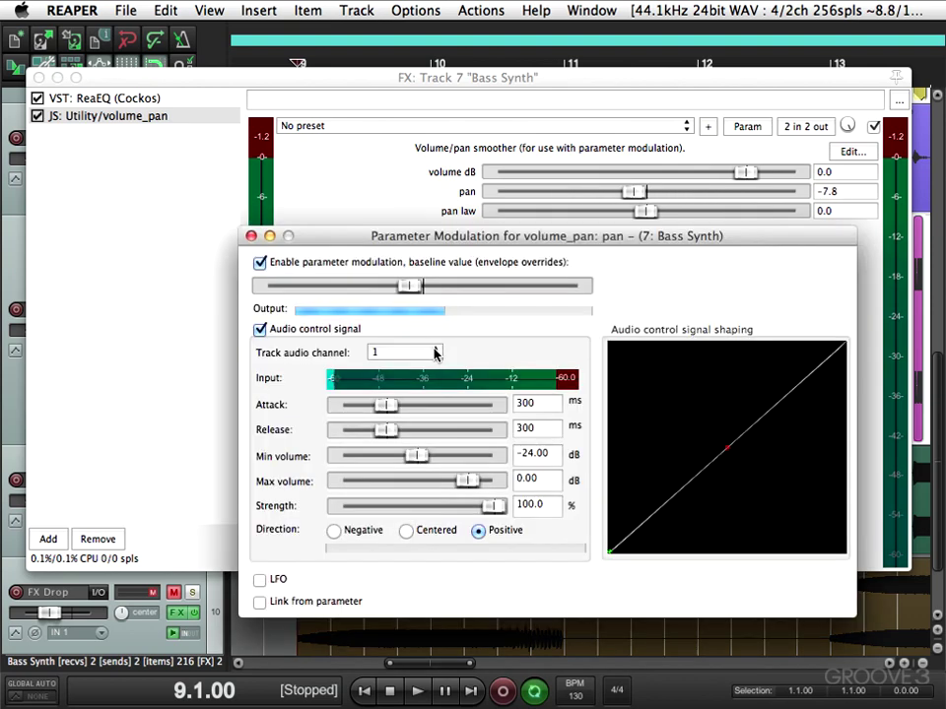
left_click(427, 354)
left_click(414, 379)
Set volume thresholds to -32.78 / -15.36 dB and shift the pan baseline left, auditioning playback
key("space")
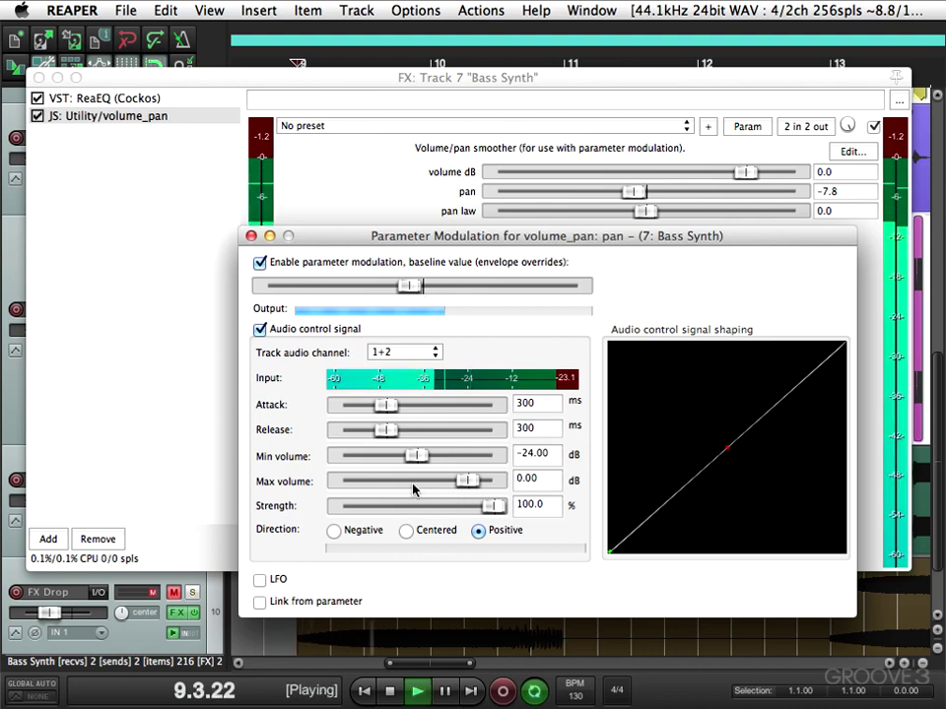
left_click_drag(417, 456, 400, 458)
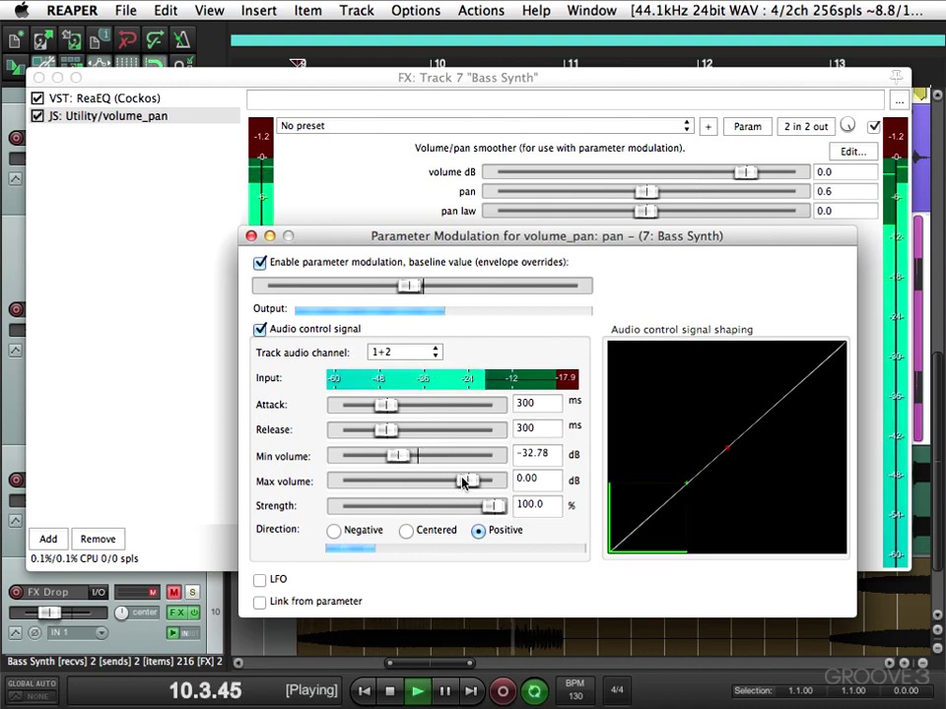
left_click_drag(465, 479, 436, 481)
left_click_drag(406, 287, 298, 287)
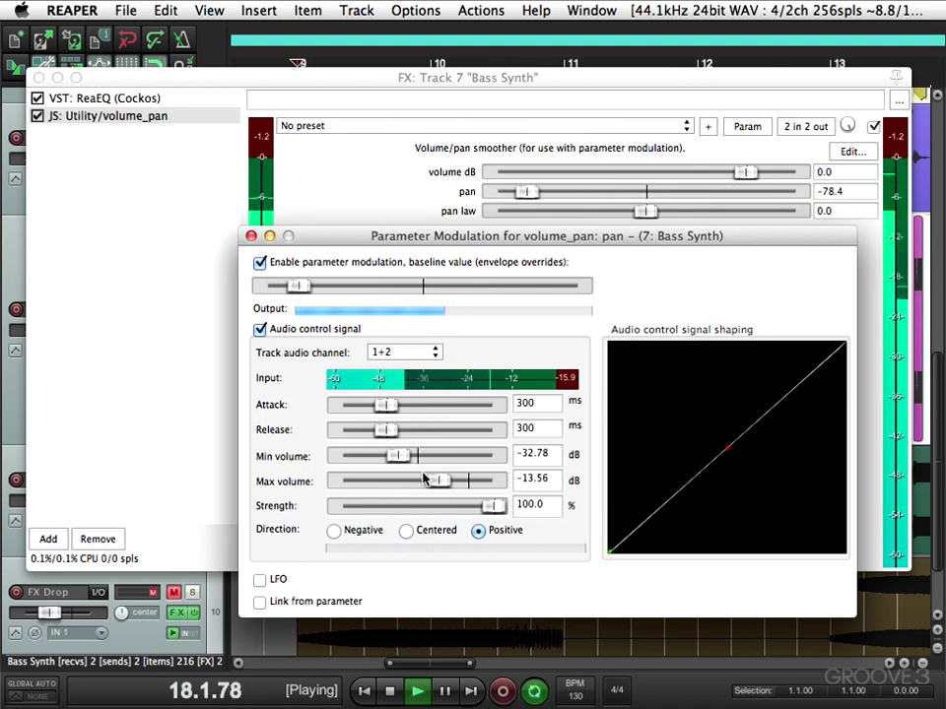
left_click_drag(434, 483, 431, 484)
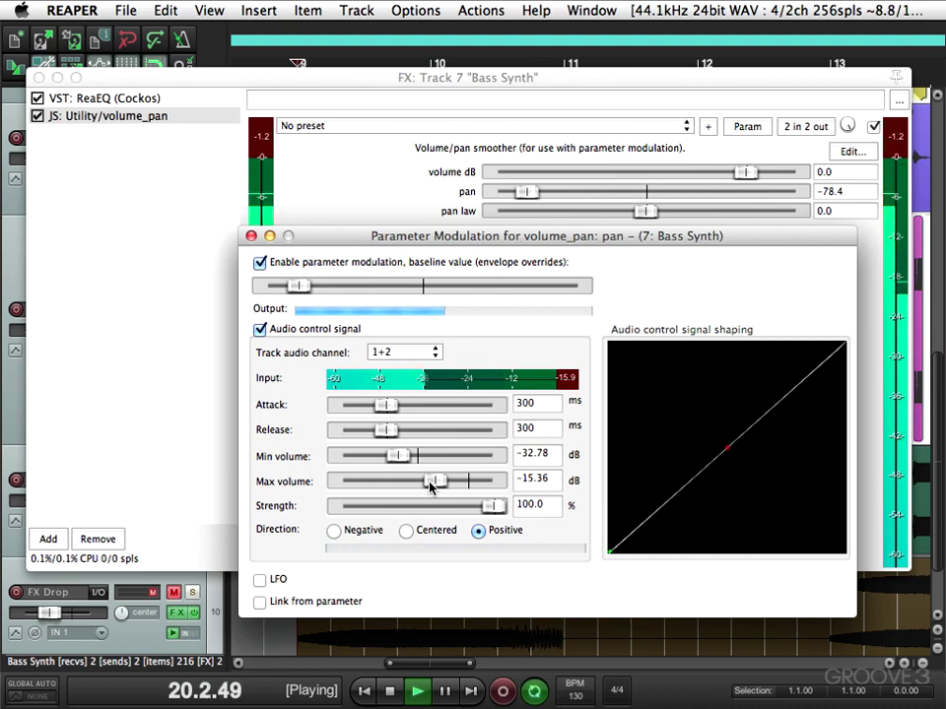
key("space")
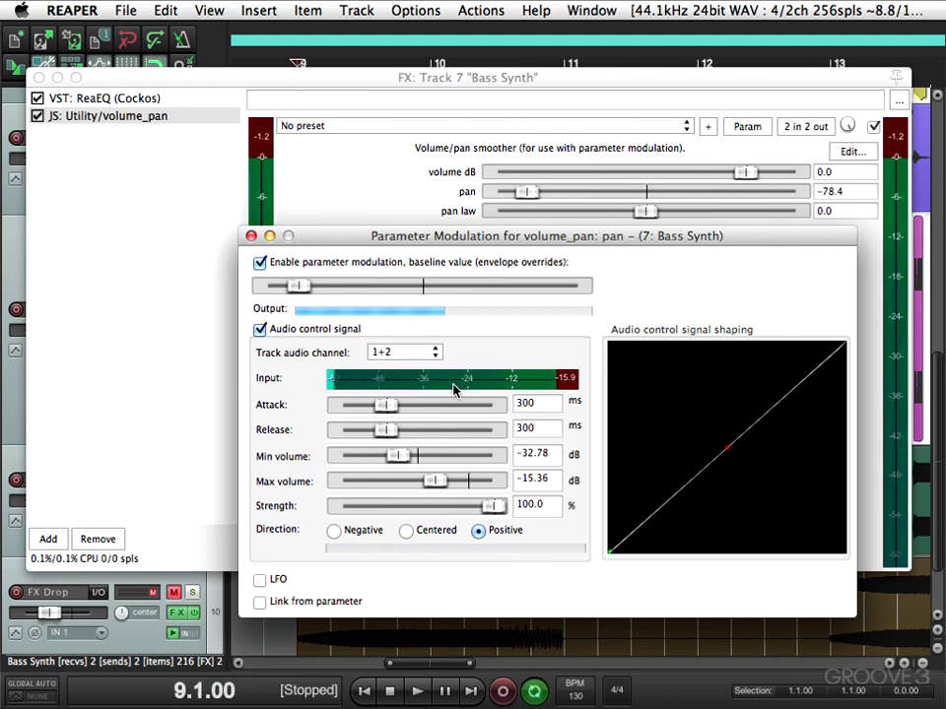
key("space")
key("space")
key("space")
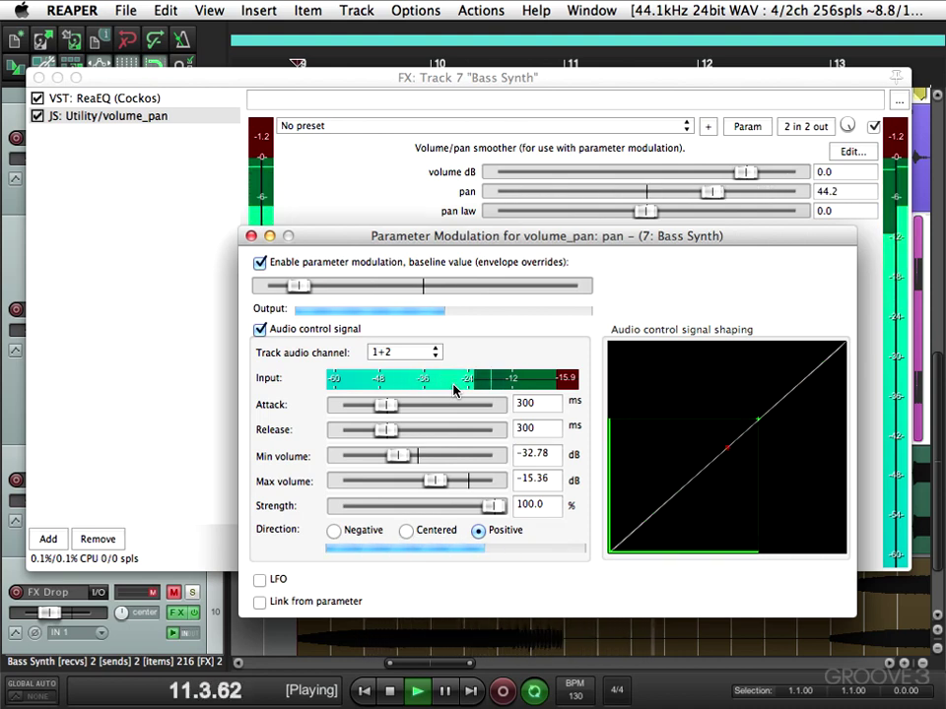
key("space")
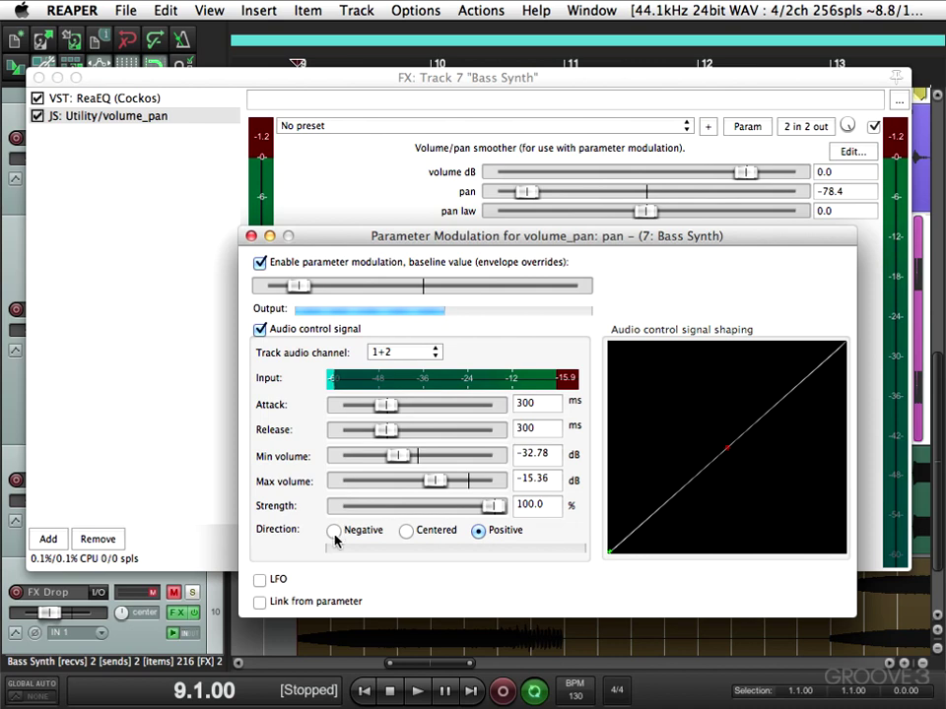
Move the pan baseline well right of centre while auditioning playback
key("space")
left_click_drag(302, 285, 547, 293)
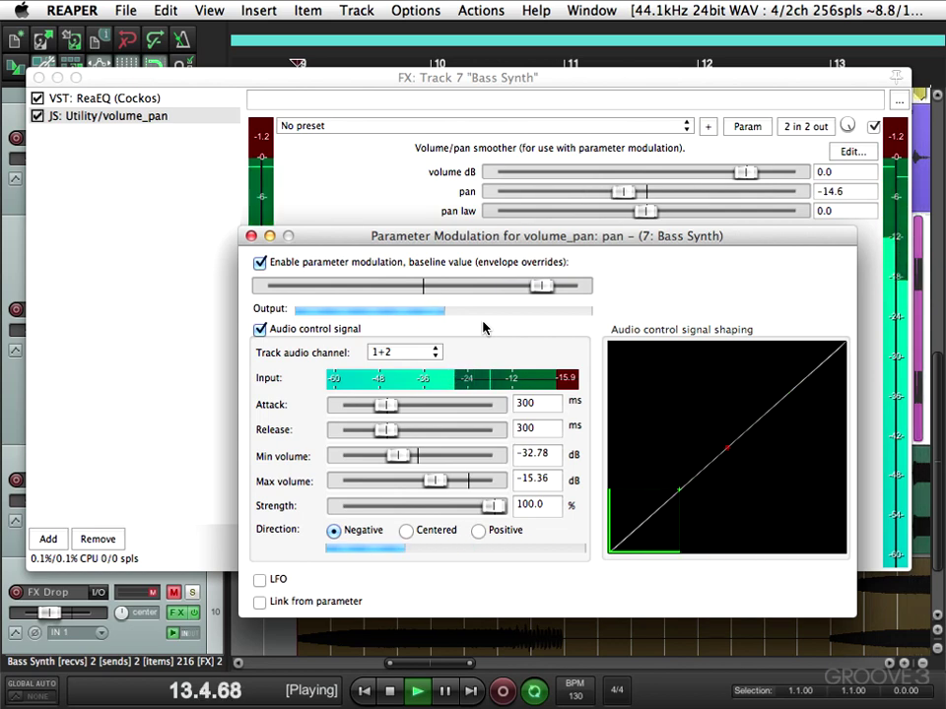
key("space")
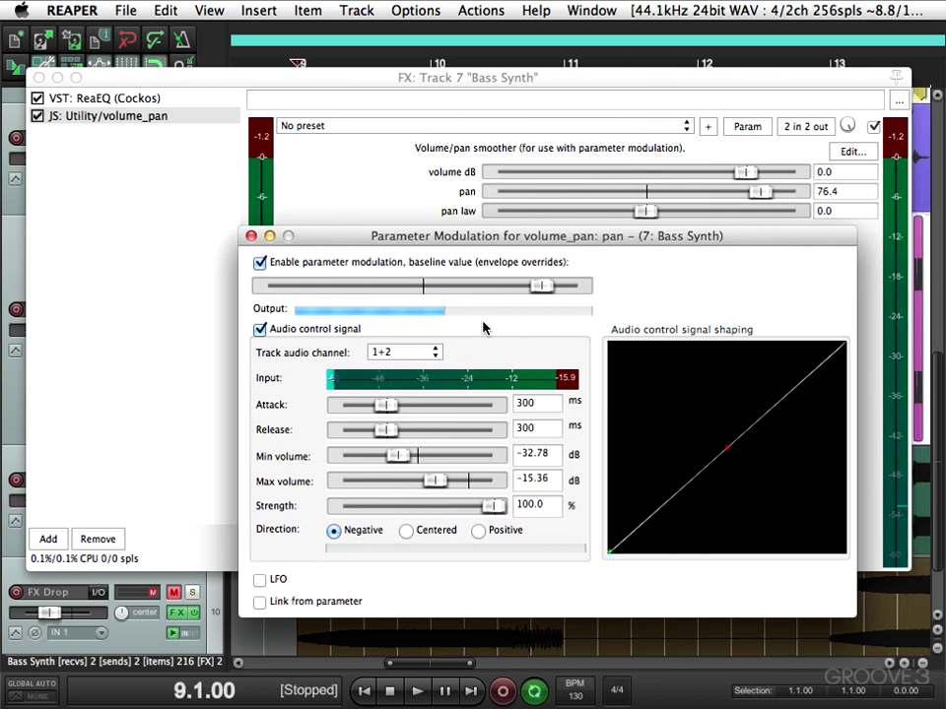